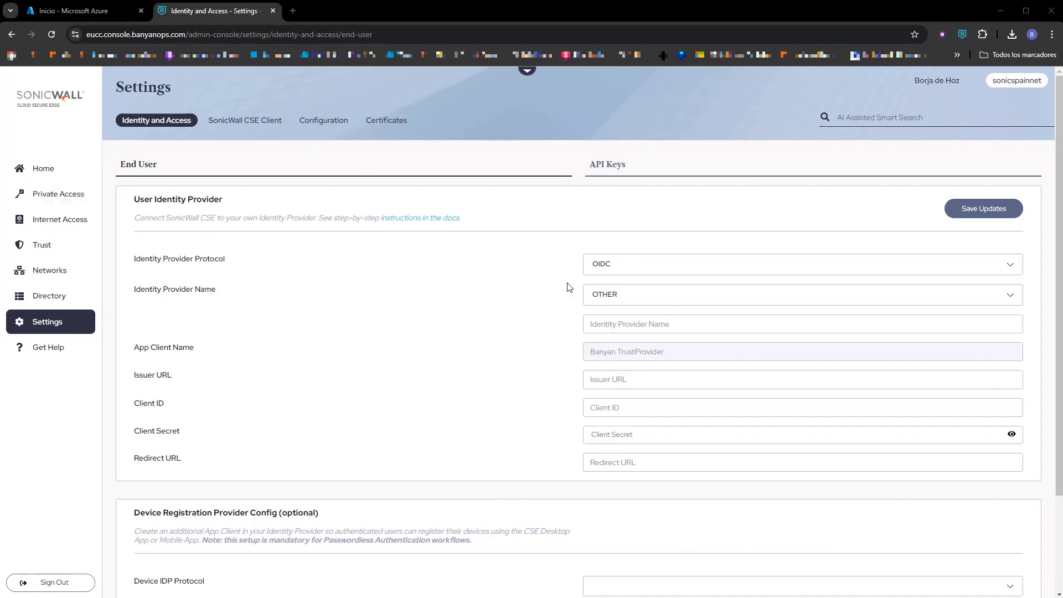
Check SonicWall's SAML and OIDC identity provider protocol options, then bring up the Azure portal home.
left_click(643, 271)
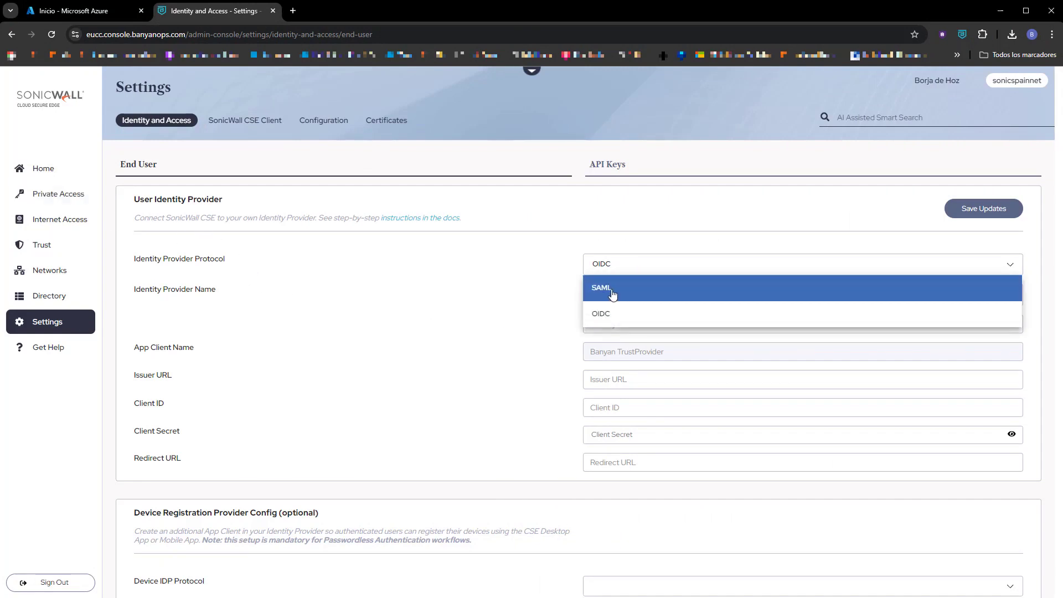
left_click(88, 19)
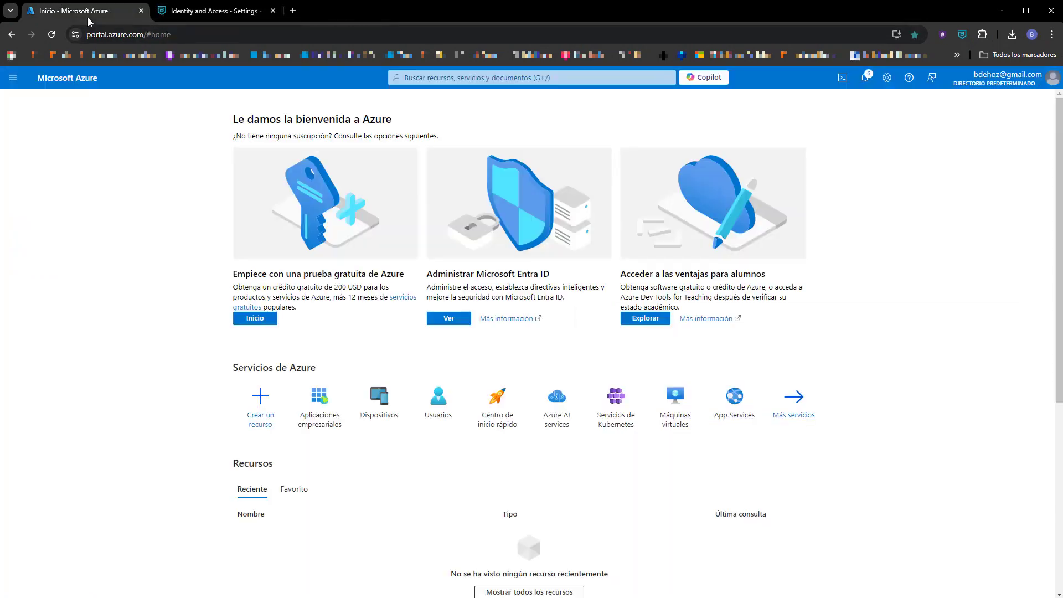
Add the Banyan Security Administrator Console gallery app, found by searching 'banyan', as an enterprise application.
left_click(320, 409)
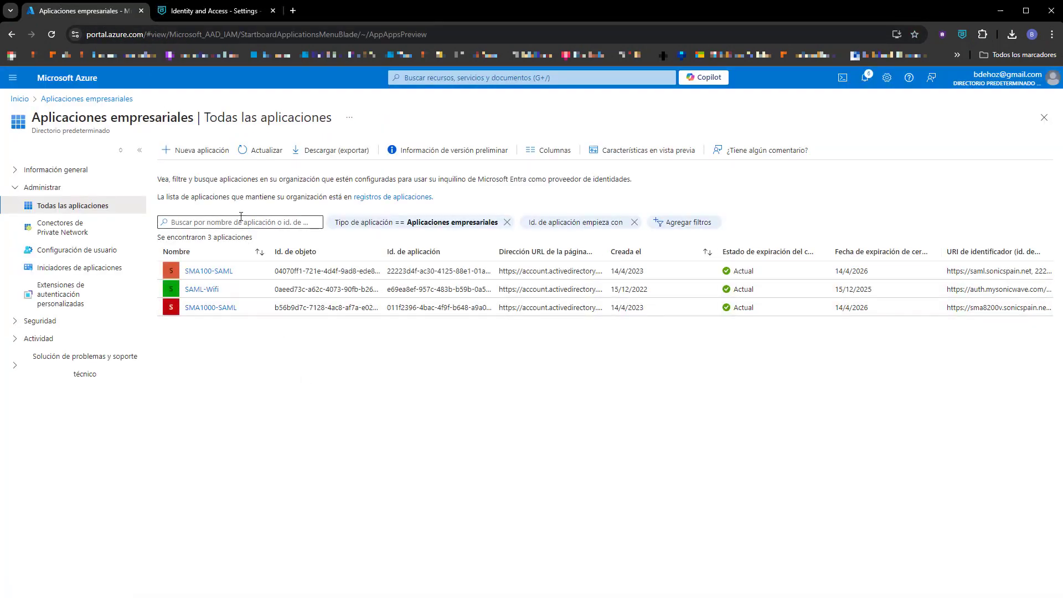
left_click(203, 151)
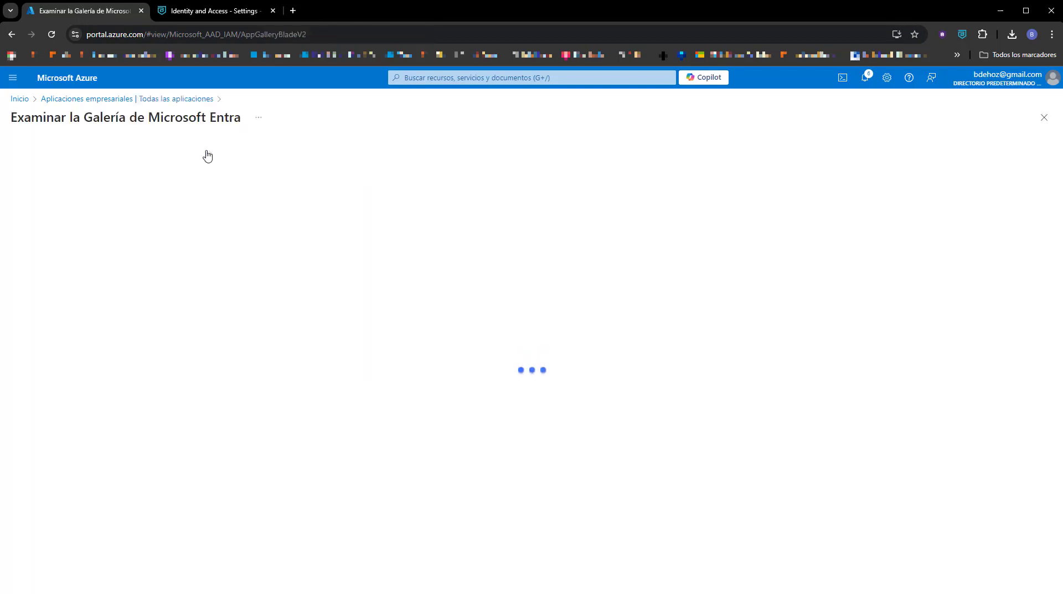
left_click(97, 206)
type("banyan")
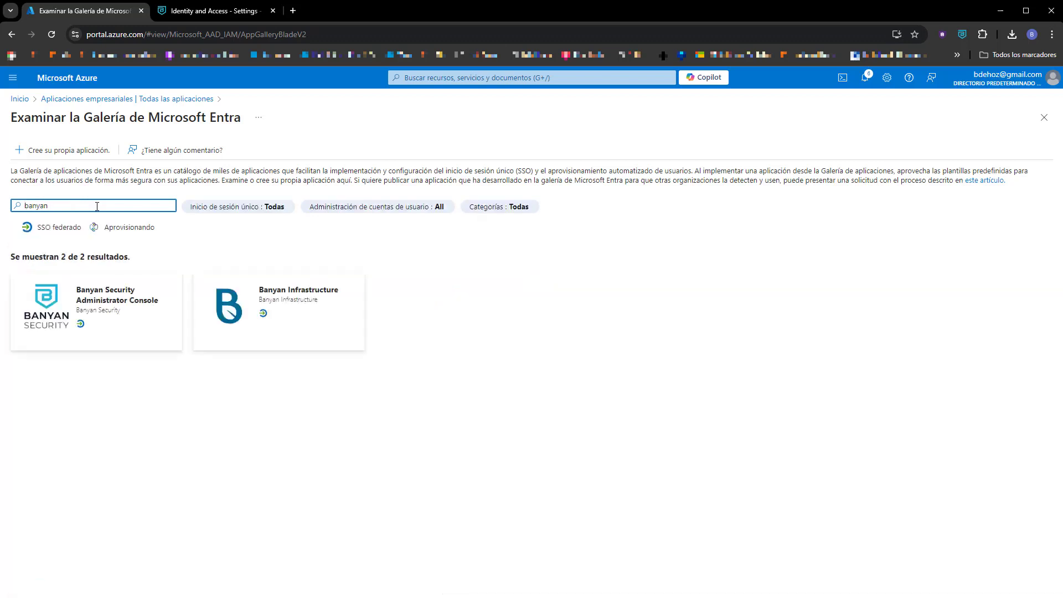
left_click(84, 294)
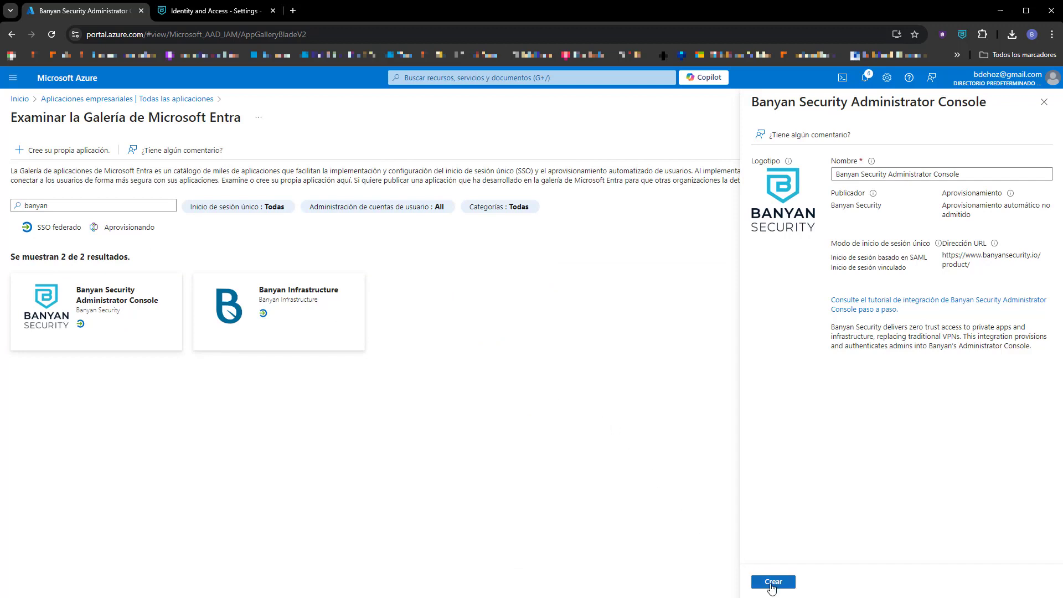
left_click(773, 582)
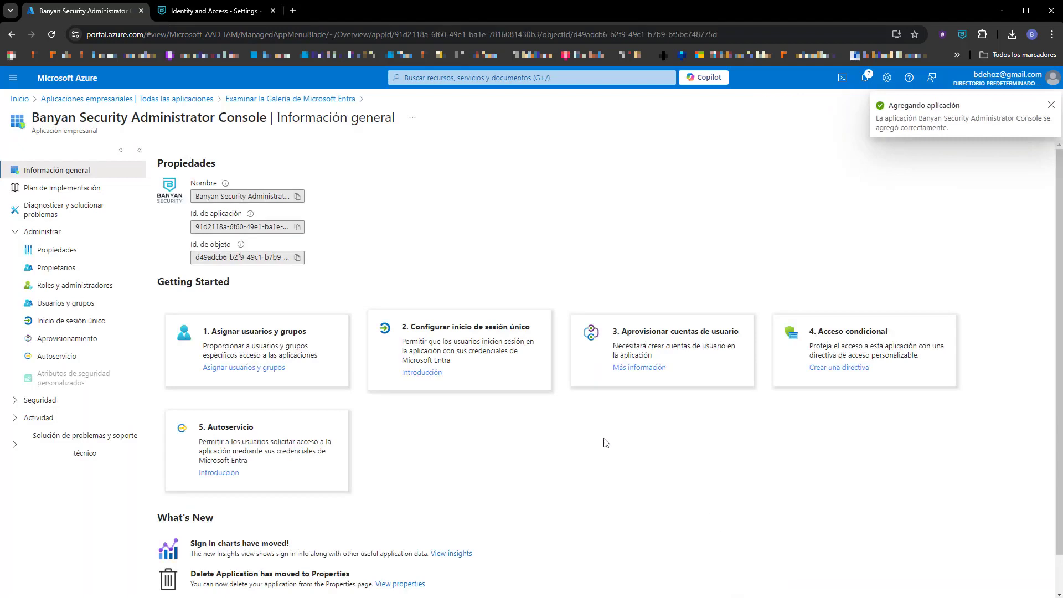
Assign the directory's only user to the Banyan app with Default Access, then return to Overview.
left_click(231, 368)
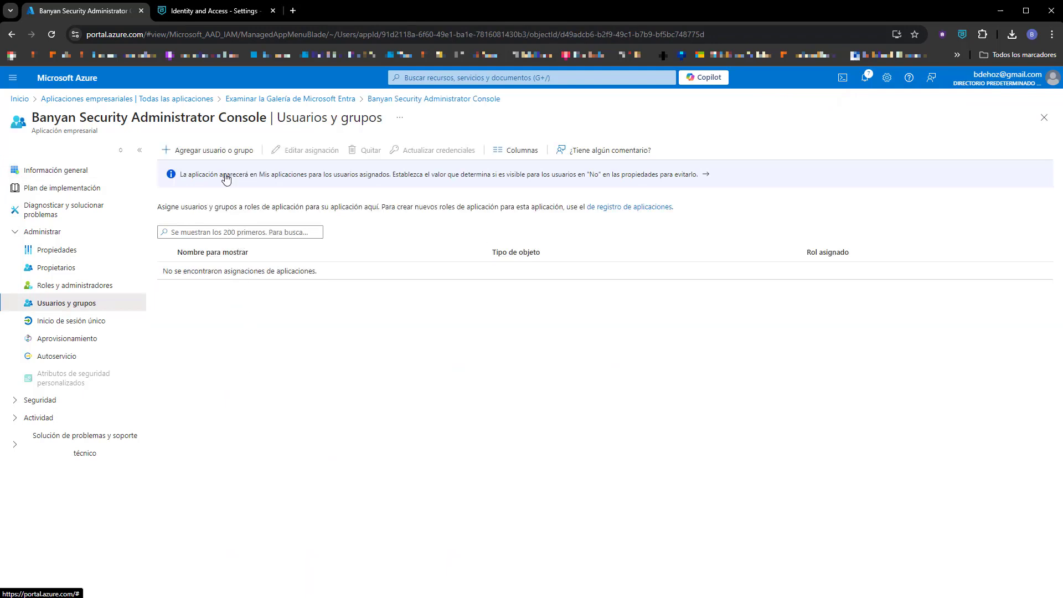
left_click(219, 152)
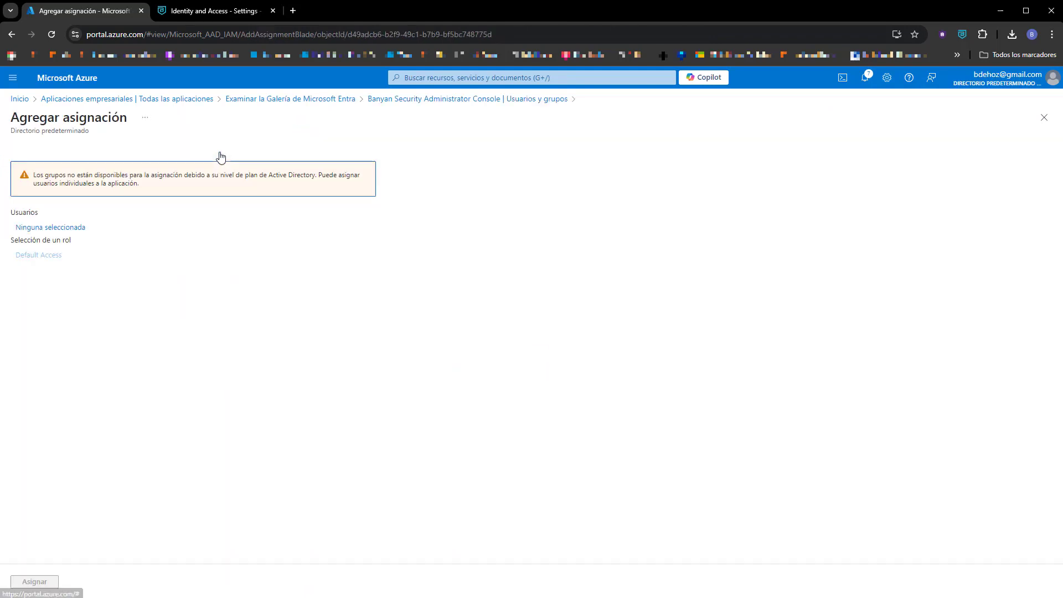
left_click(65, 233)
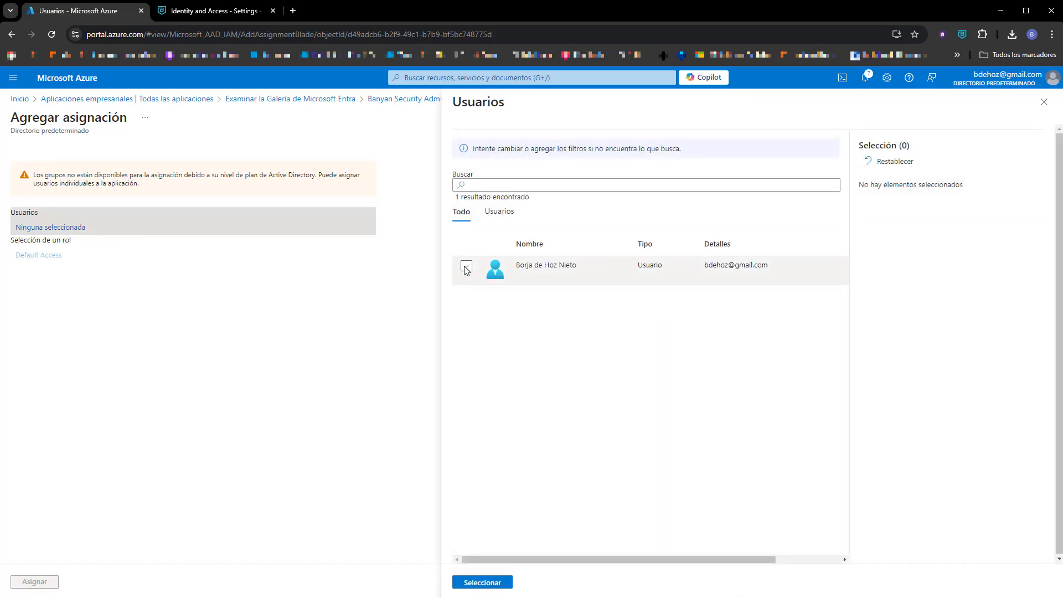
left_click(467, 266)
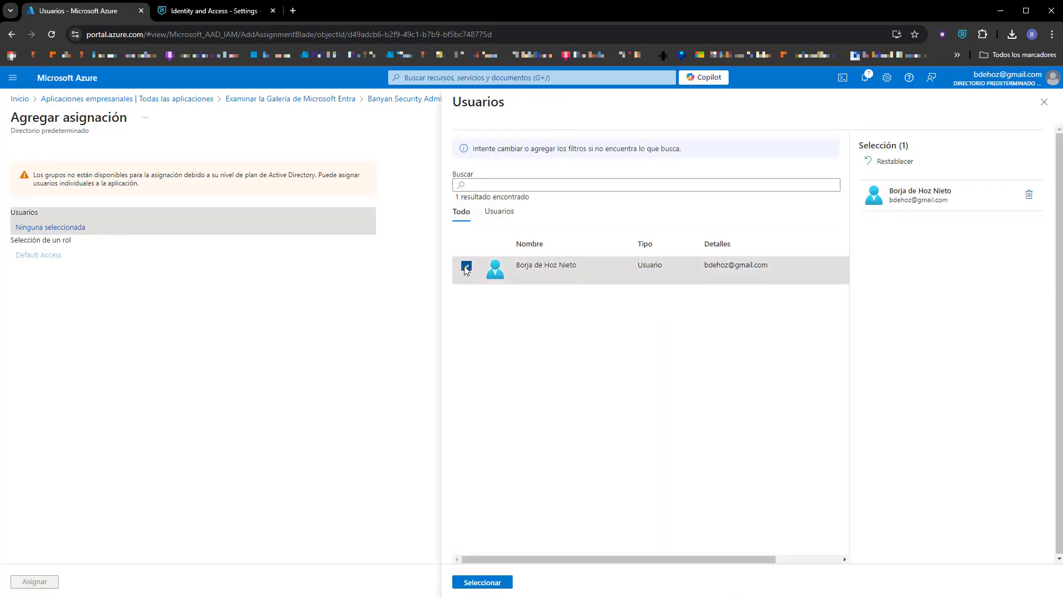
left_click(494, 584)
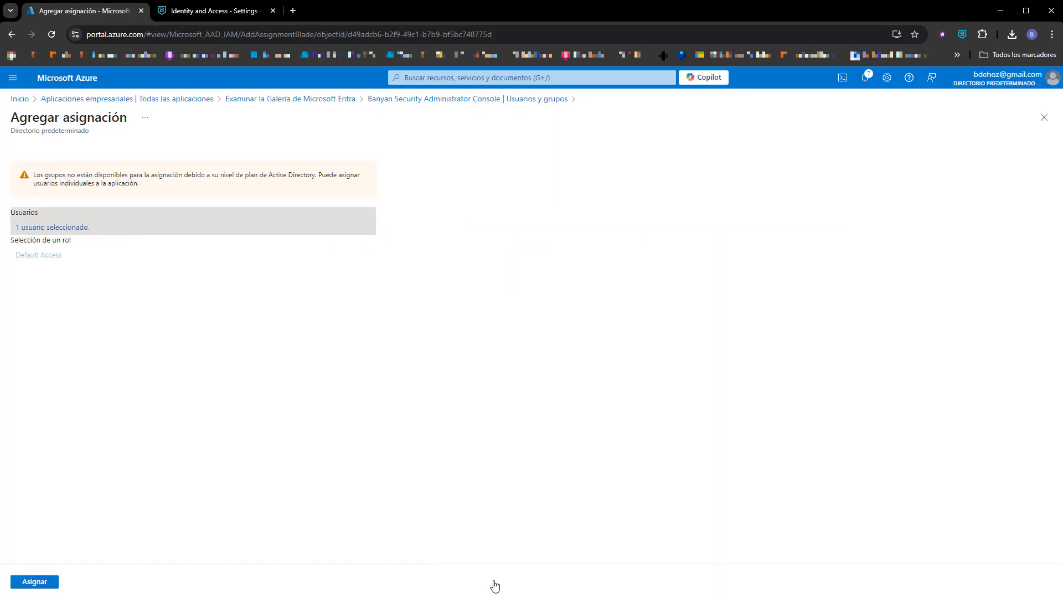
left_click(36, 585)
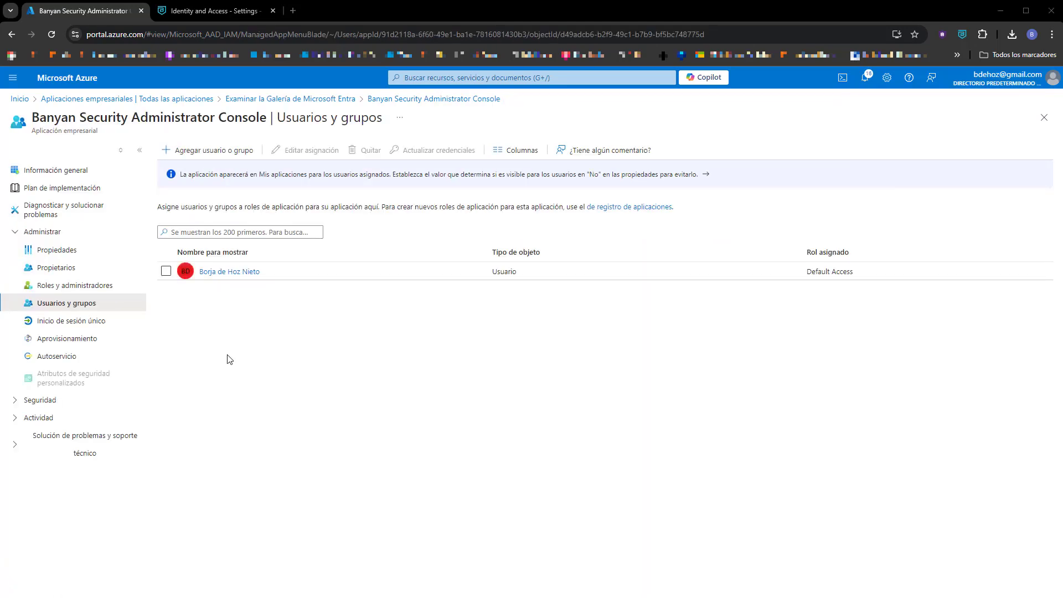
left_click(74, 175)
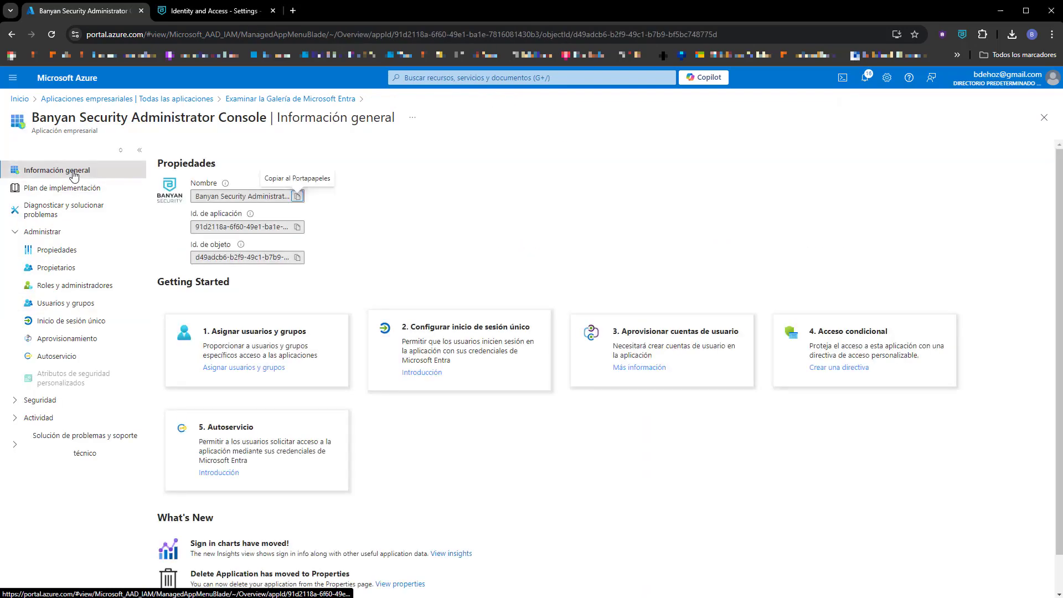
Pick SAML as the Banyan app's single sign-on method and edit its Basic SAML Configuration.
left_click(425, 373)
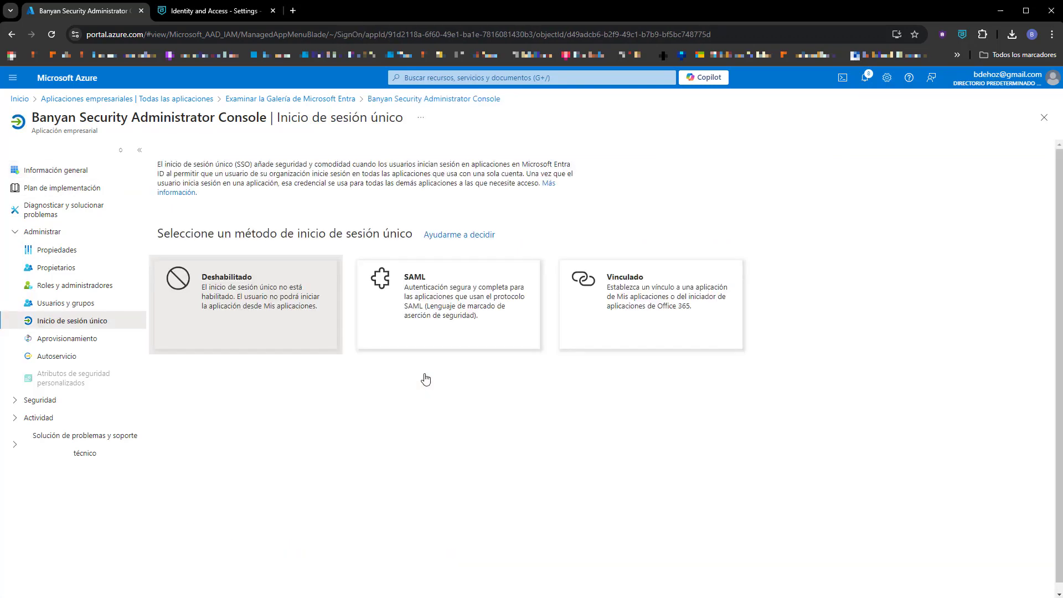
left_click(417, 294)
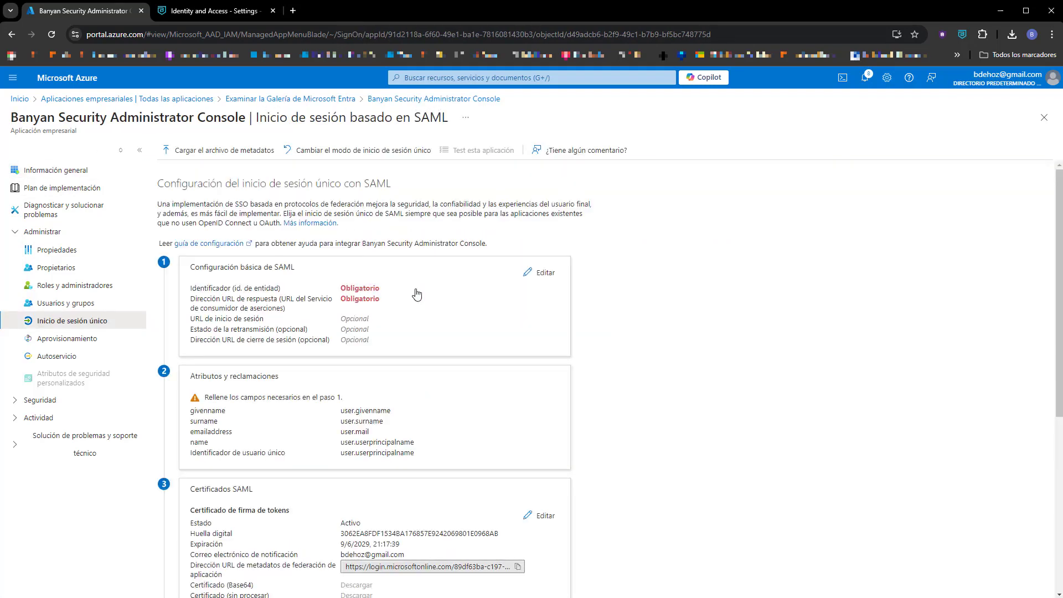
left_click(546, 273)
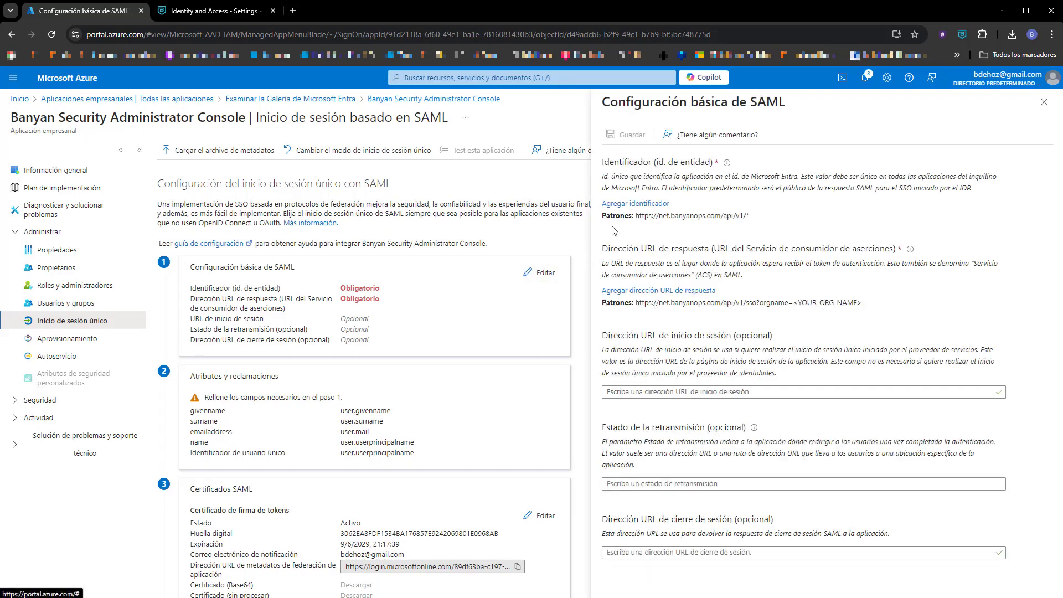
left_click(636, 204)
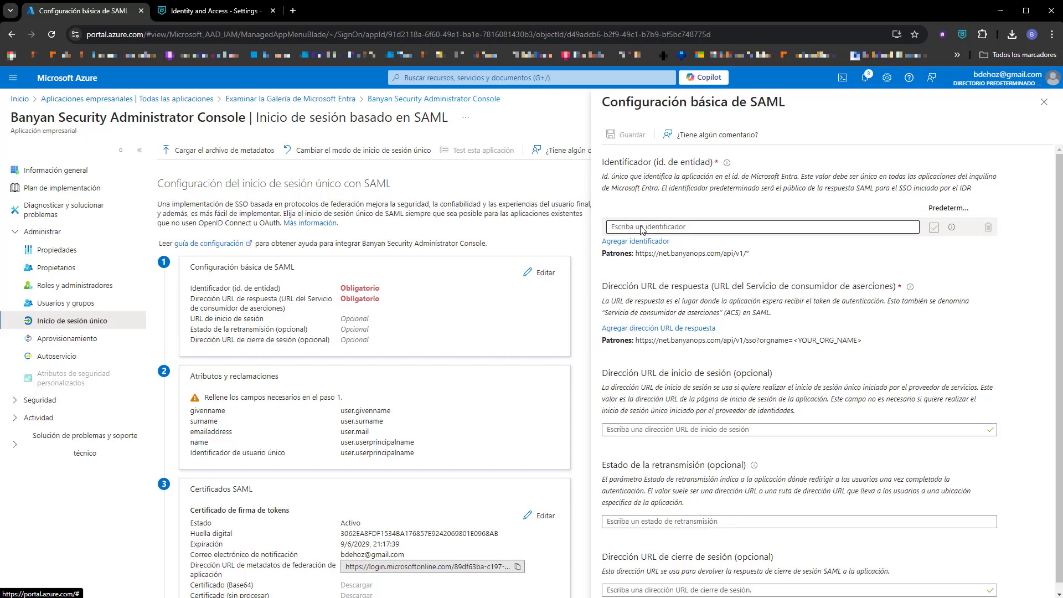
left_click(642, 227)
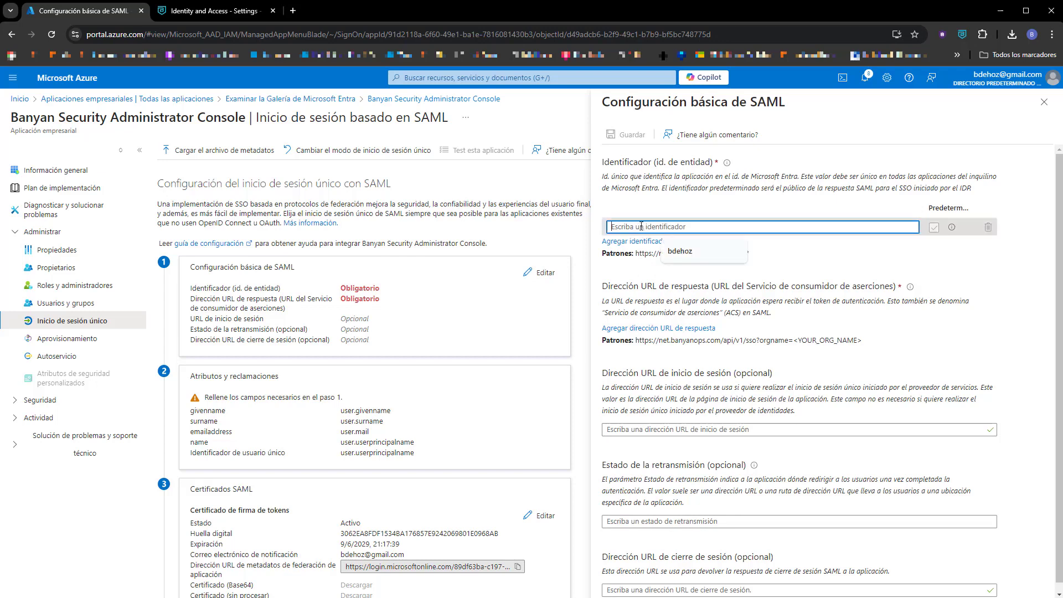
type("https")
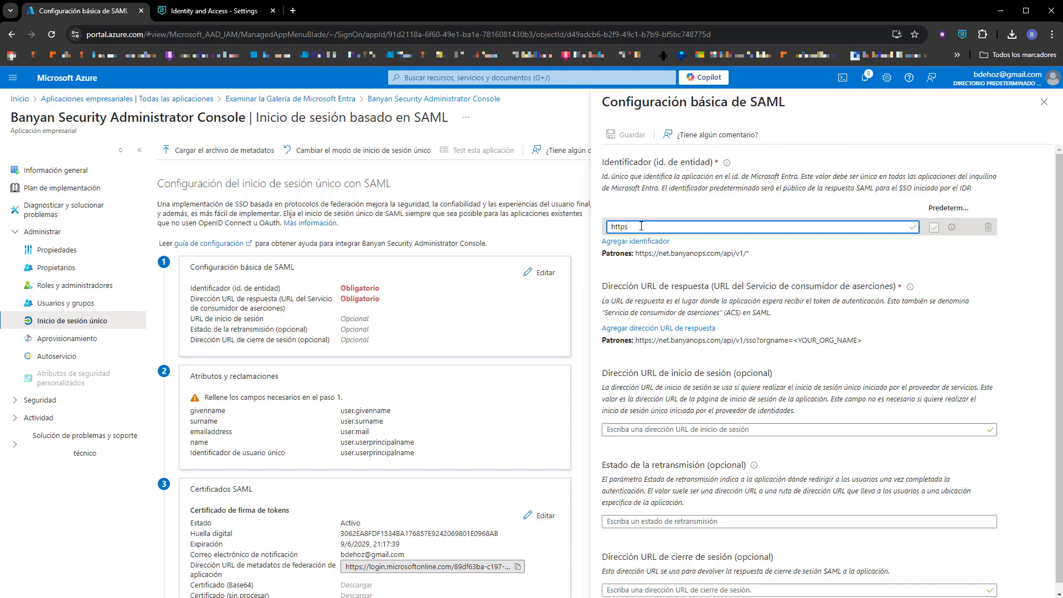
type("://s")
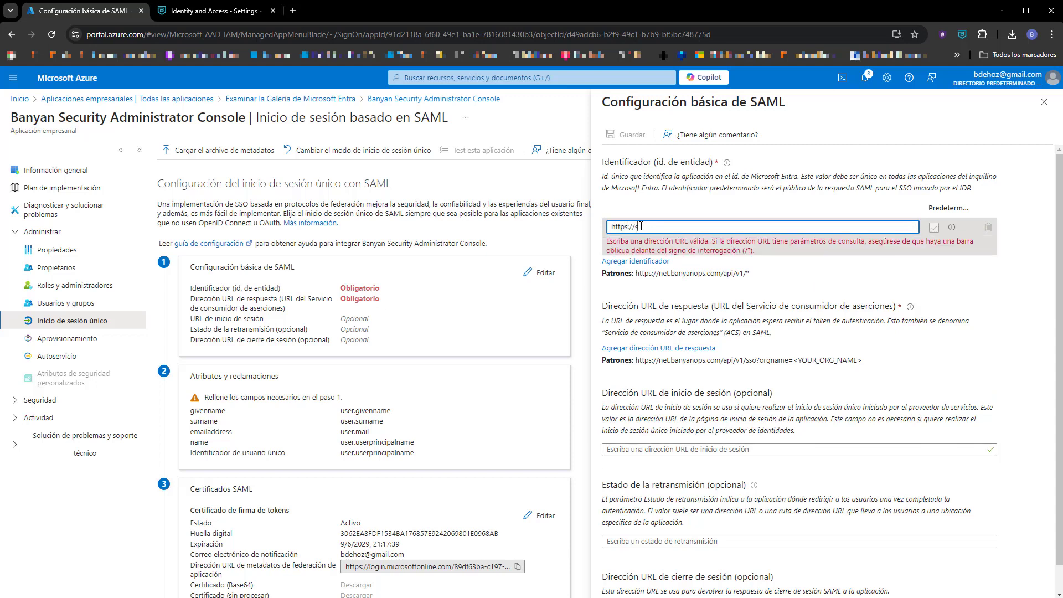
type("amicspain")
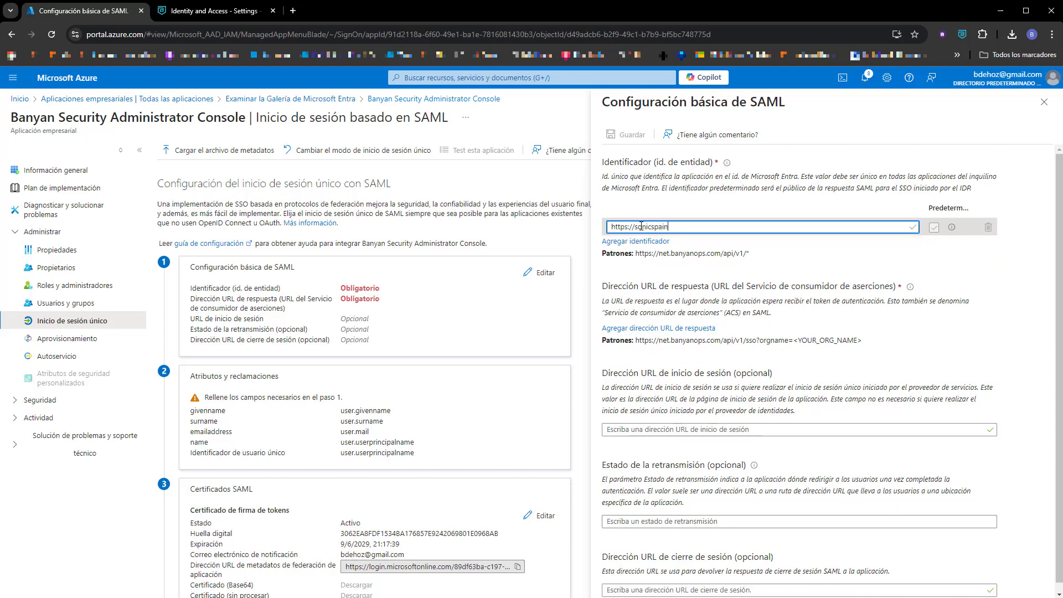
type("net.portal-e")
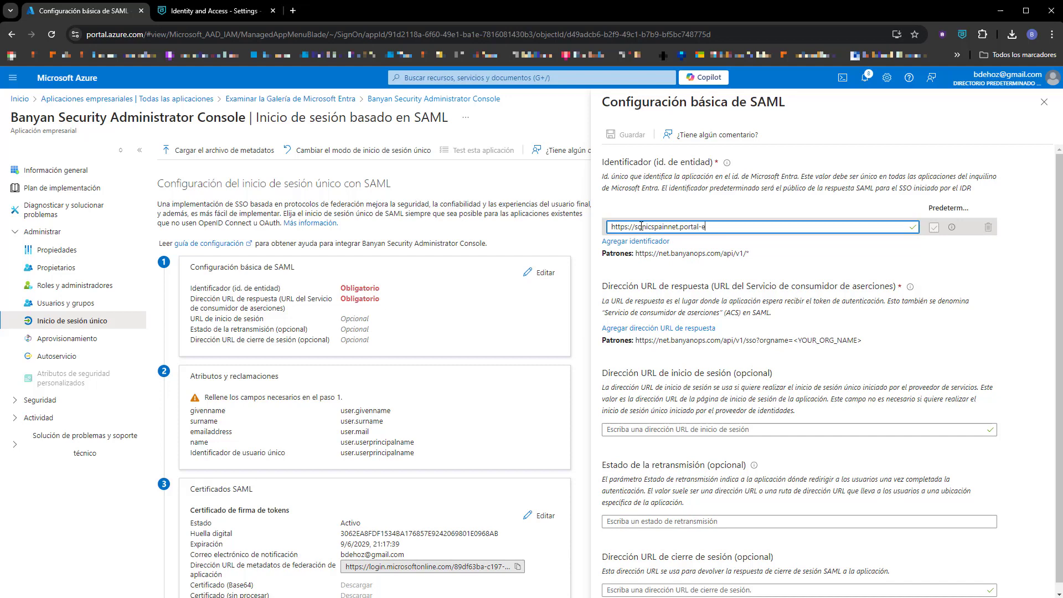
type("ucc.banyanops.com/v2/callback")
key("ctrl+a")
key("ctrl+c")
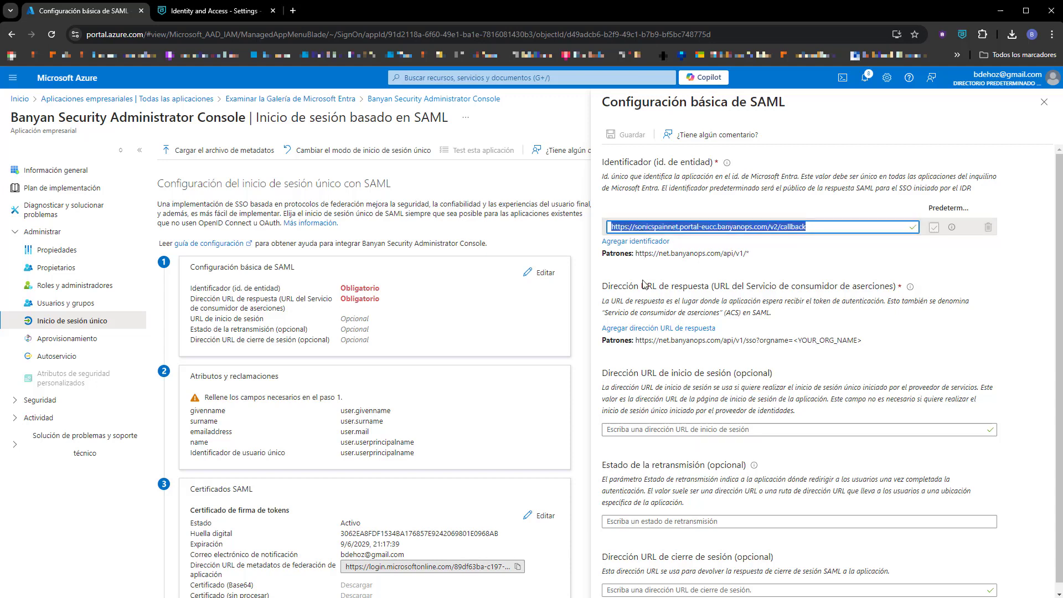
left_click(649, 329)
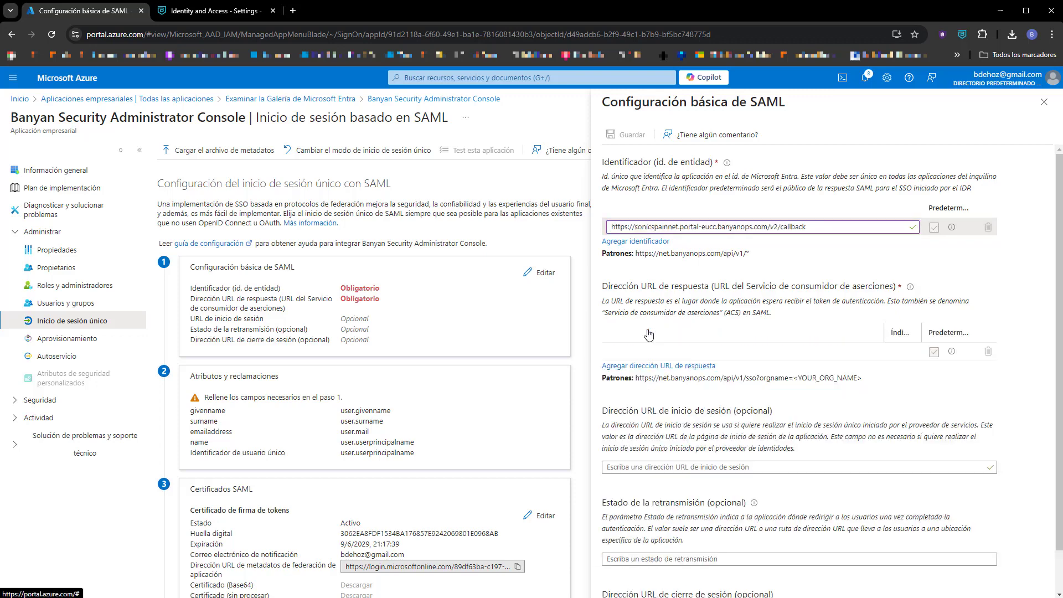
key("ctrl+v")
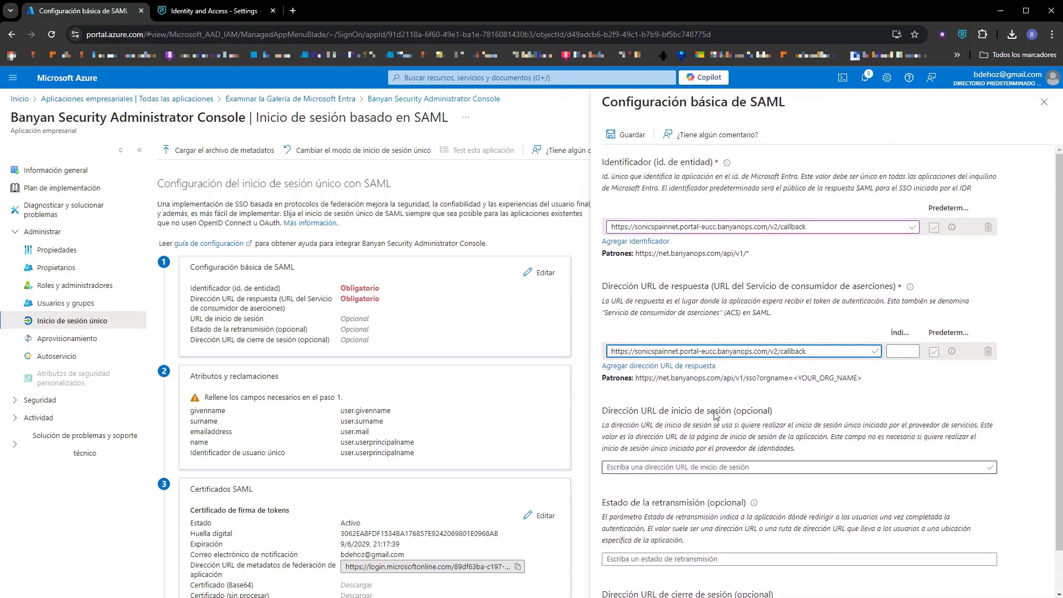
left_click(630, 141)
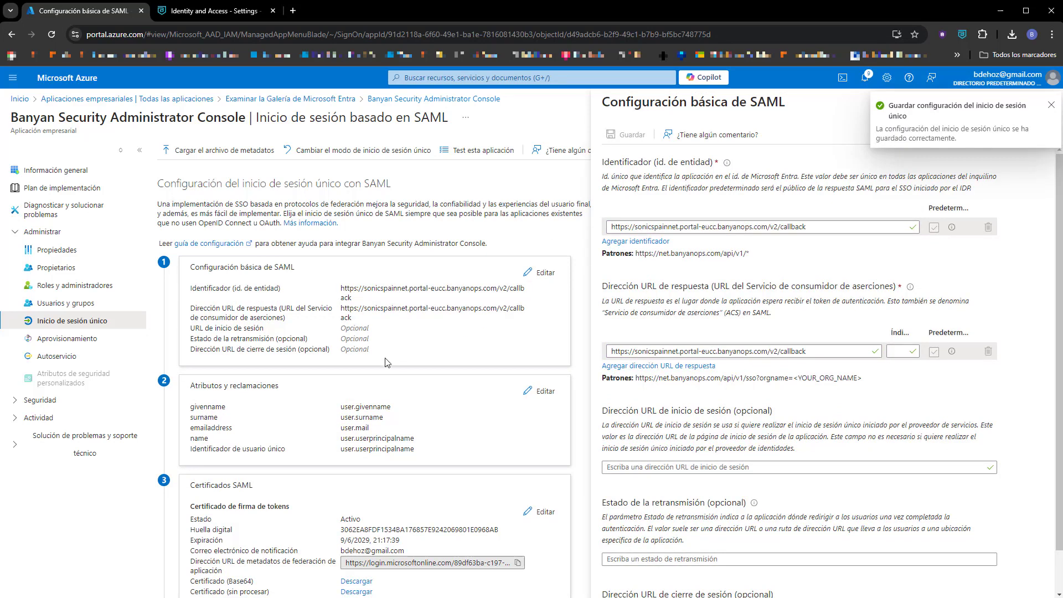
left_click(543, 395)
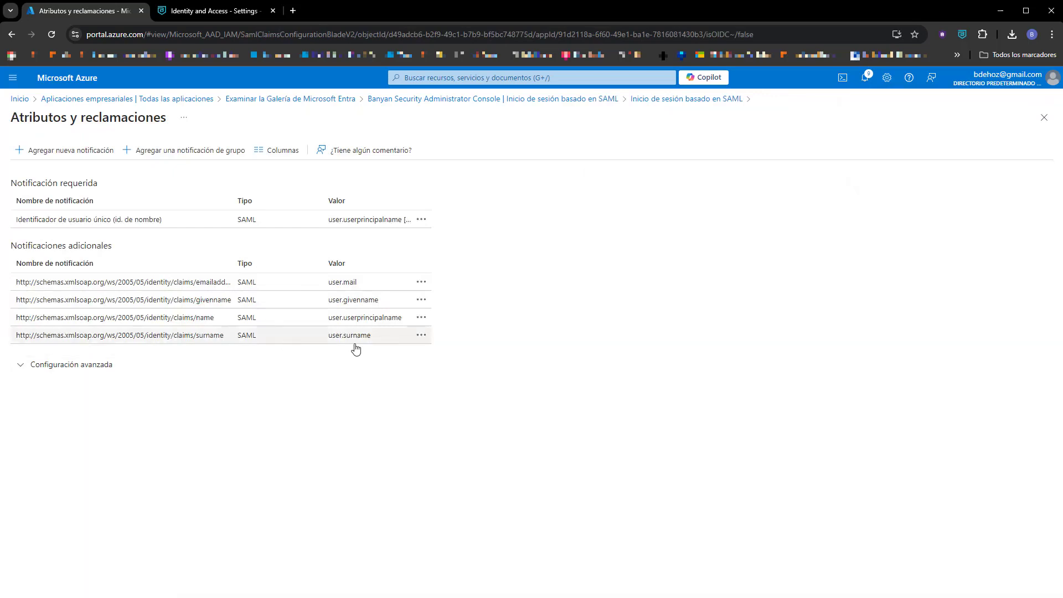
Delete the emailaddress, givenname, name and surname claims, then begin a new claim.
left_click(424, 283)
left_click(444, 293)
left_click(40, 212)
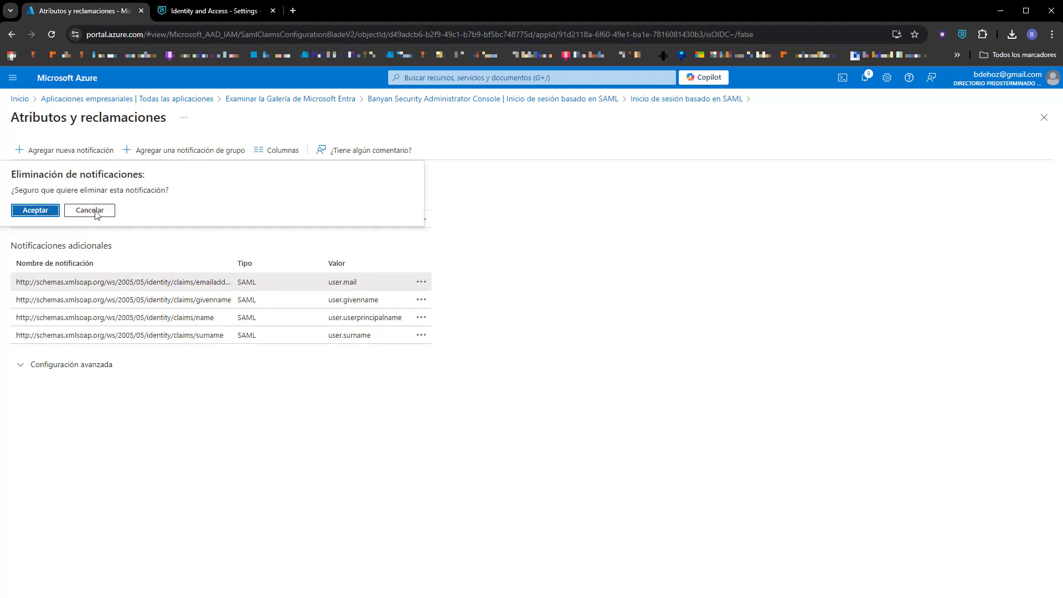
left_click(421, 282)
left_click(443, 292)
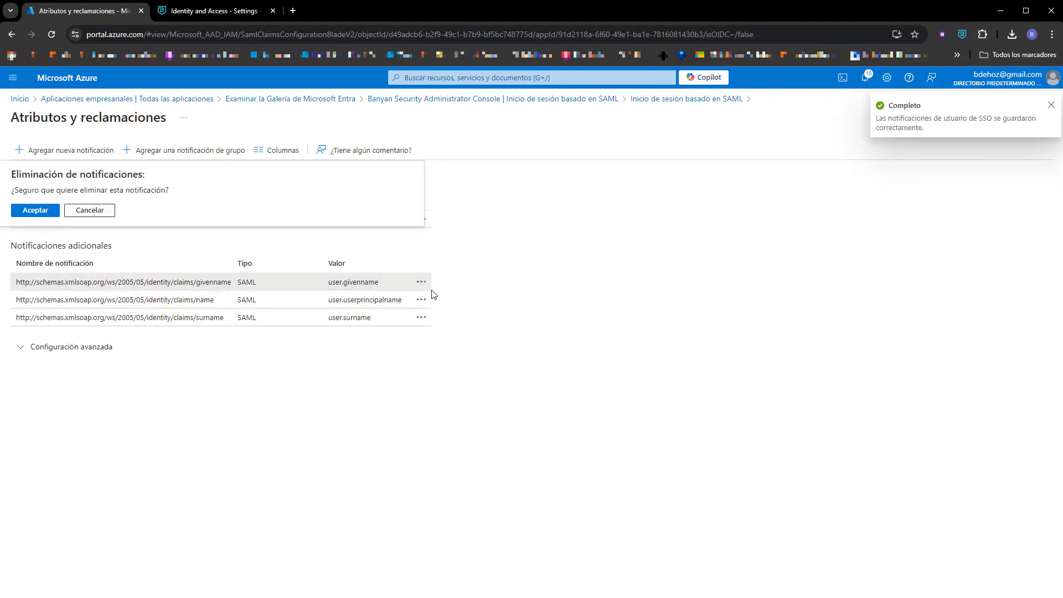
left_click(45, 211)
left_click(420, 283)
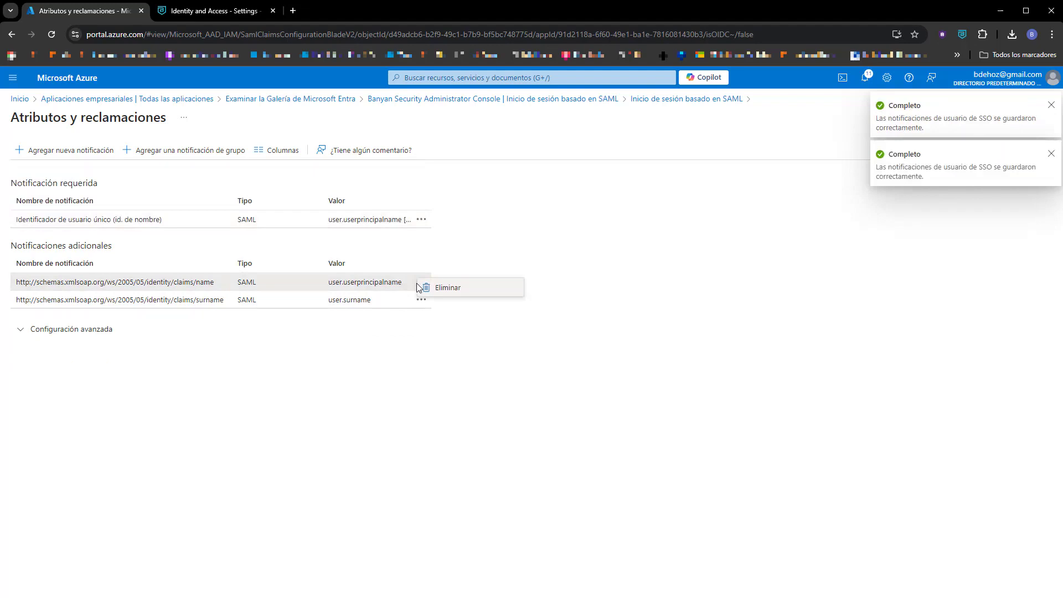
left_click(434, 292)
left_click(39, 212)
left_click(421, 282)
left_click(443, 290)
left_click(42, 215)
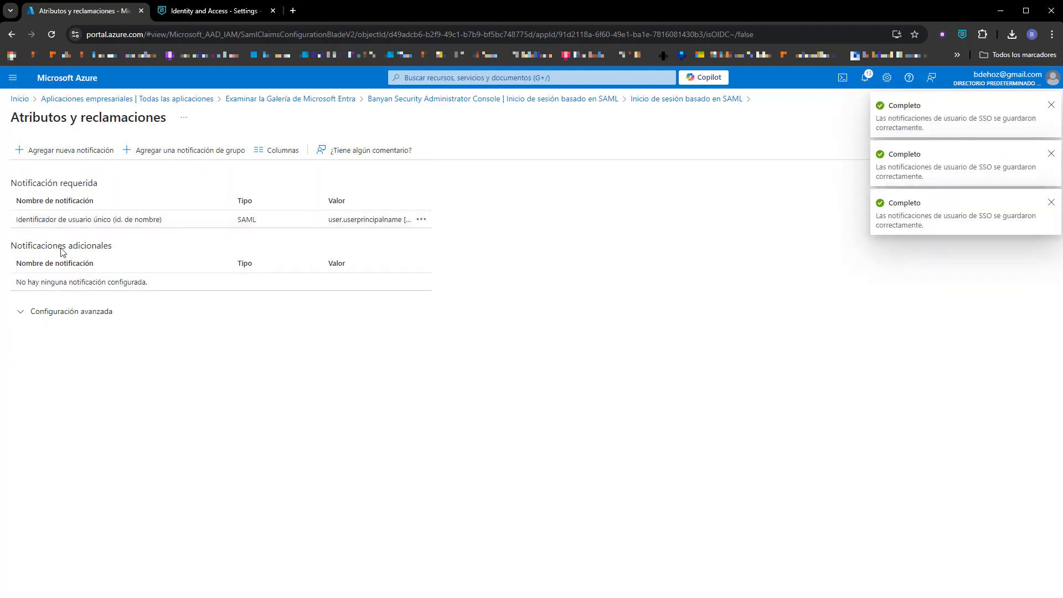
left_click(48, 150)
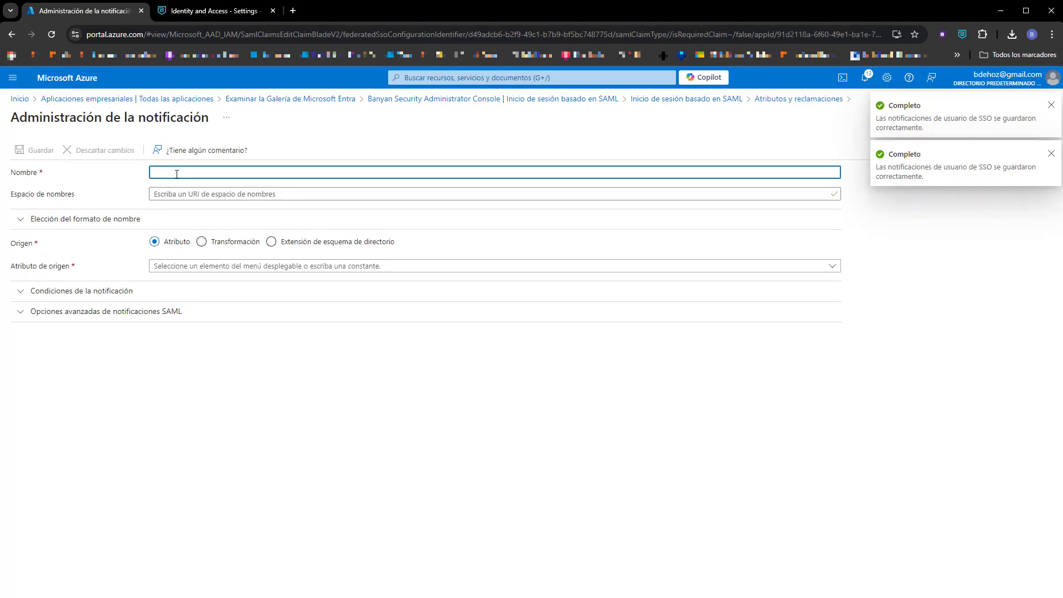
Save a new emailaddress claim with source attribute user.mail.
type("email")
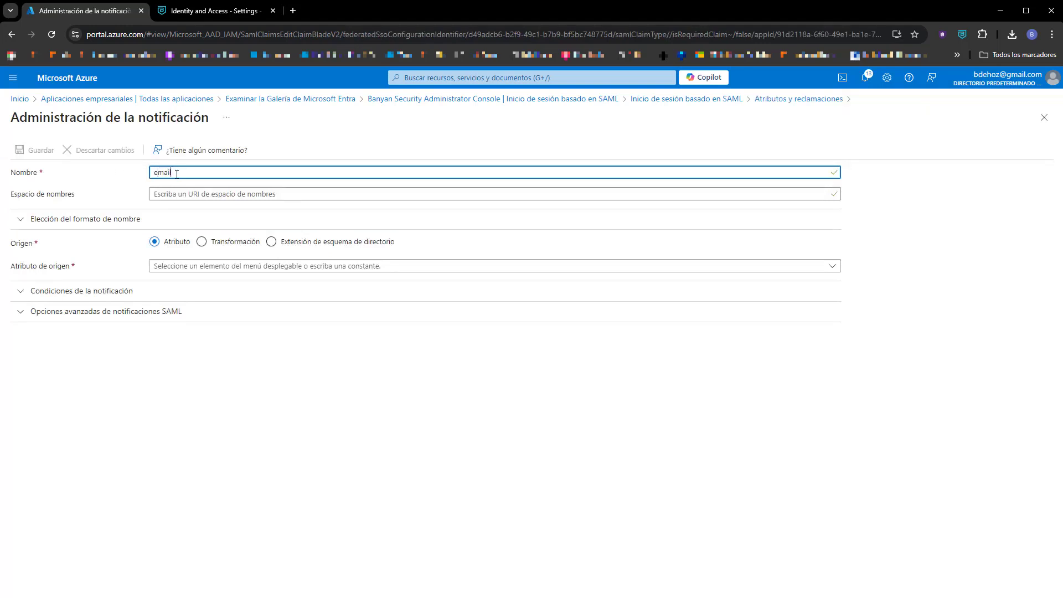
type("address")
left_click(198, 263)
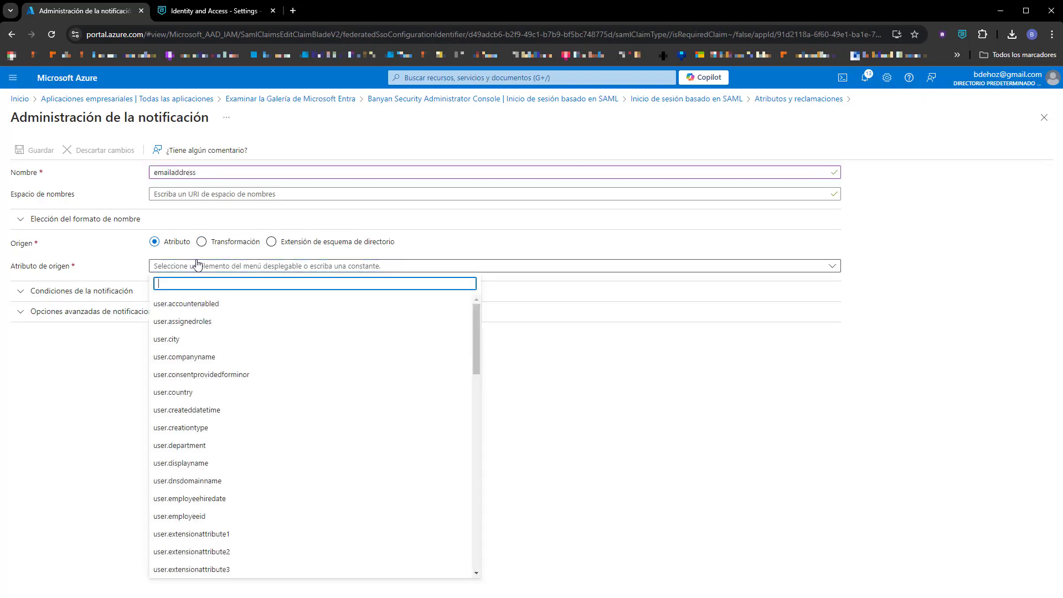
type("user.ma")
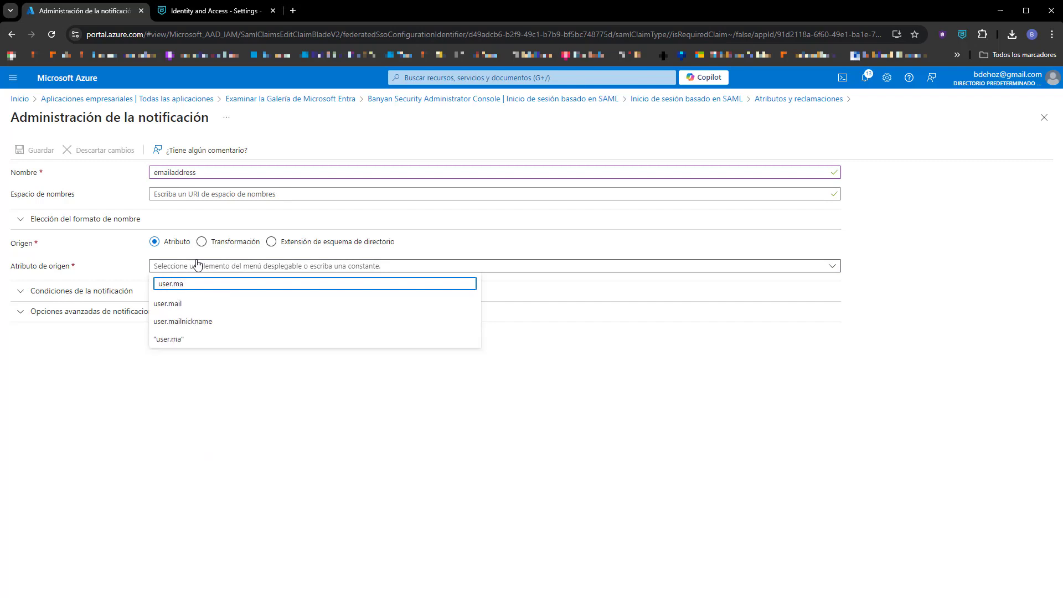
left_click(169, 303)
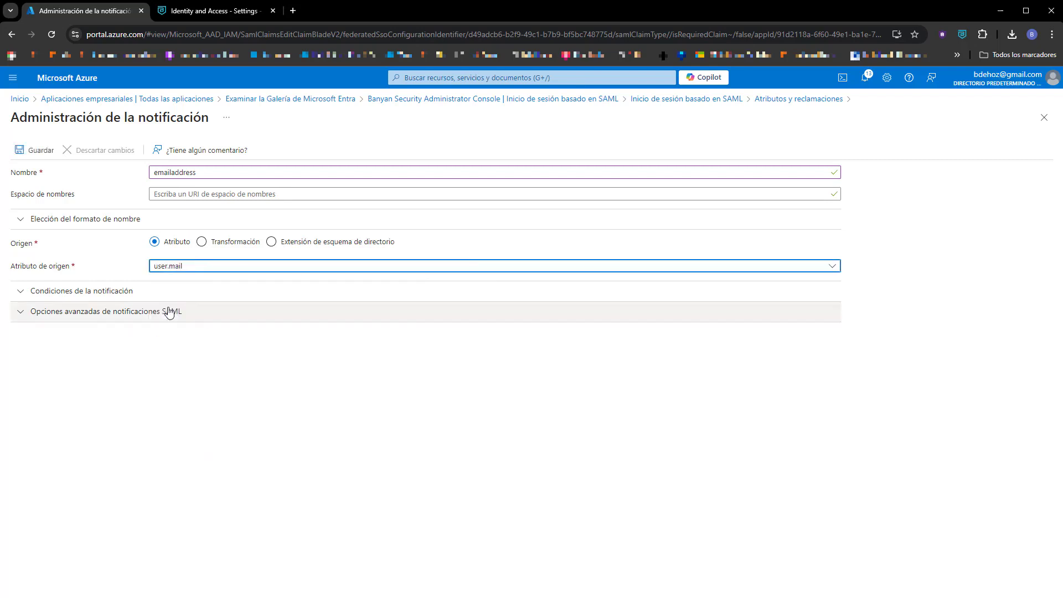
left_click(37, 157)
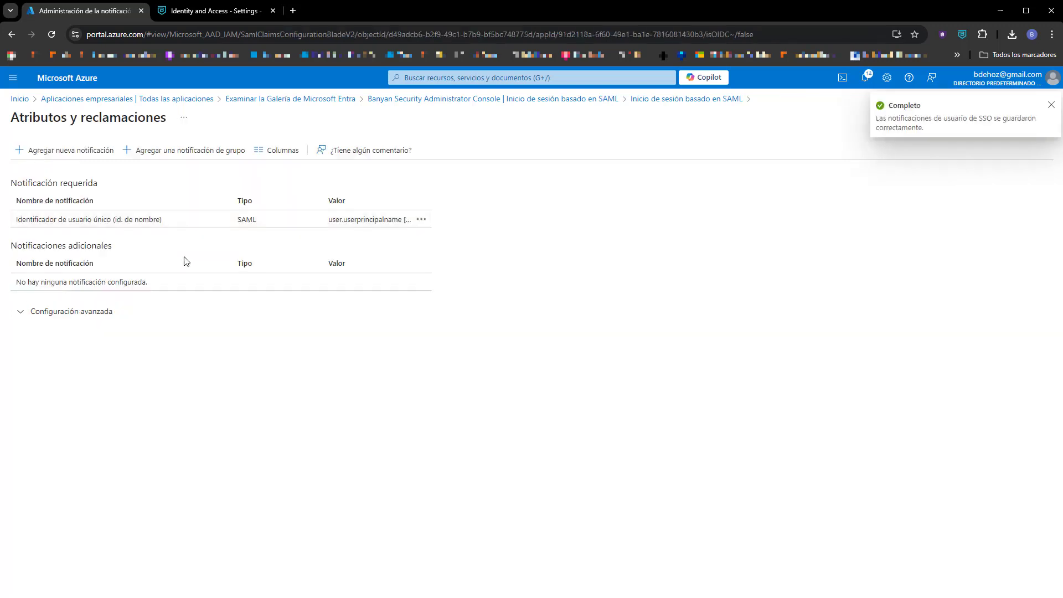
Add and save a Name claim with source attribute user.displayname.
left_click(62, 154)
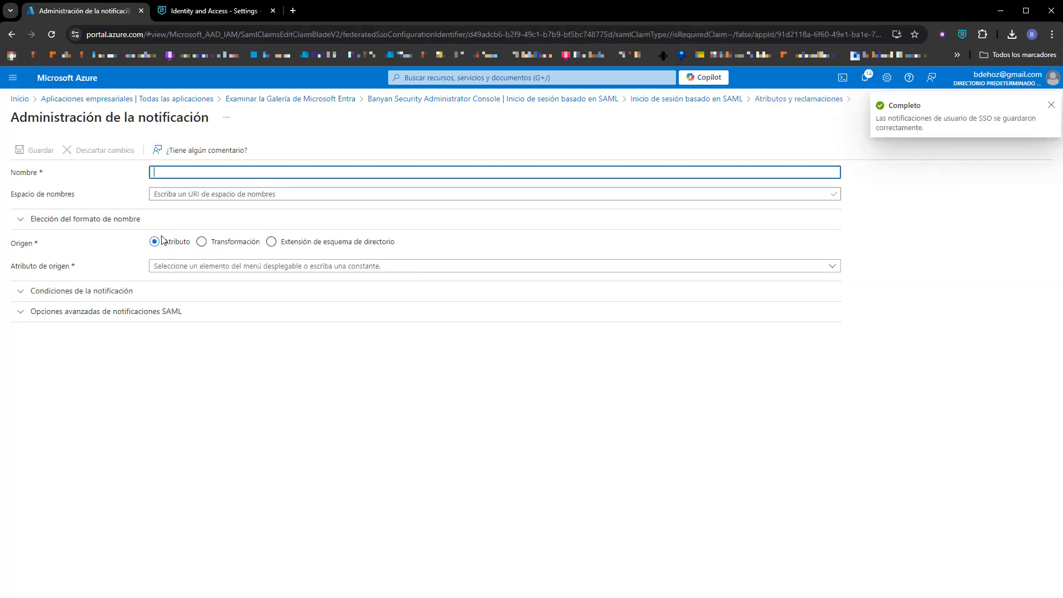
type("Name")
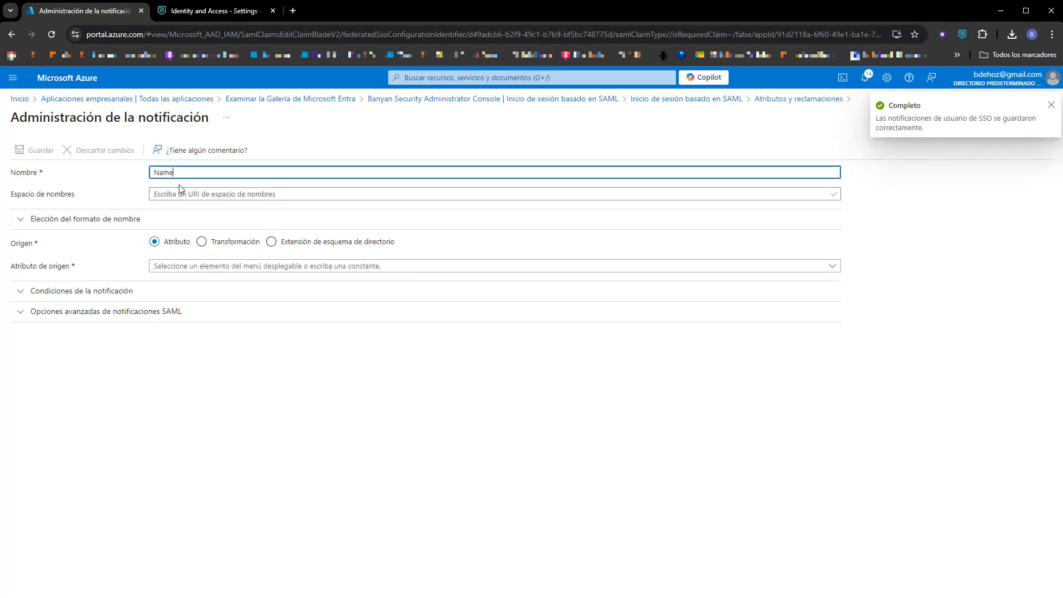
left_click(214, 268)
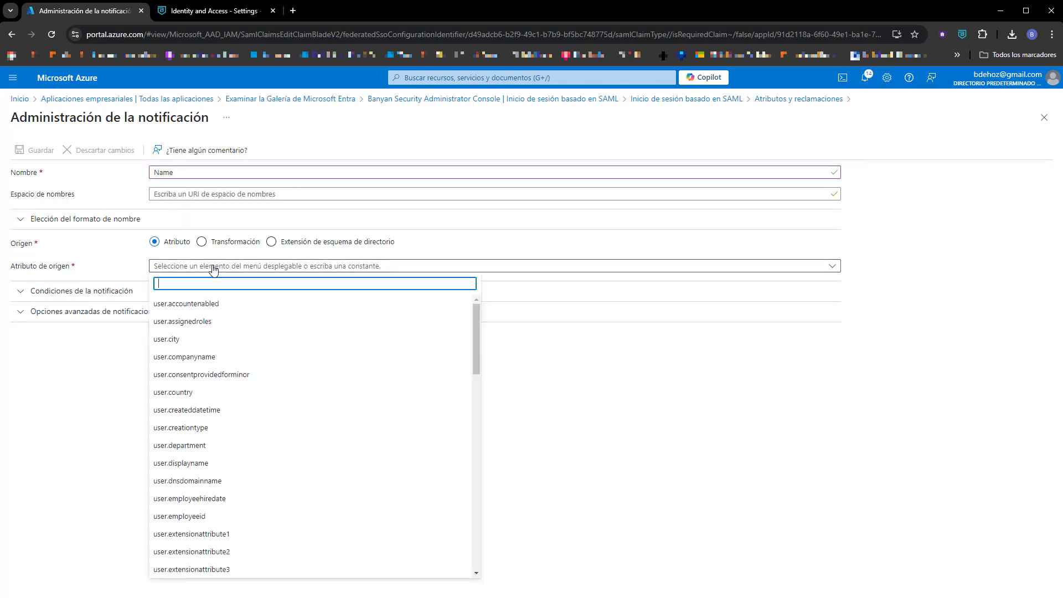
type("displ")
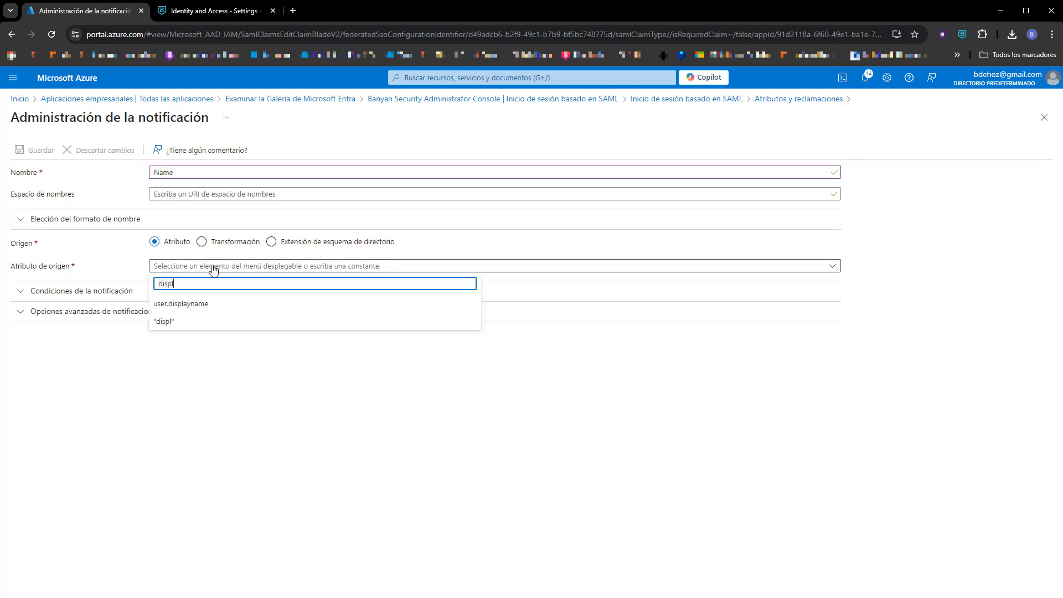
left_click(188, 304)
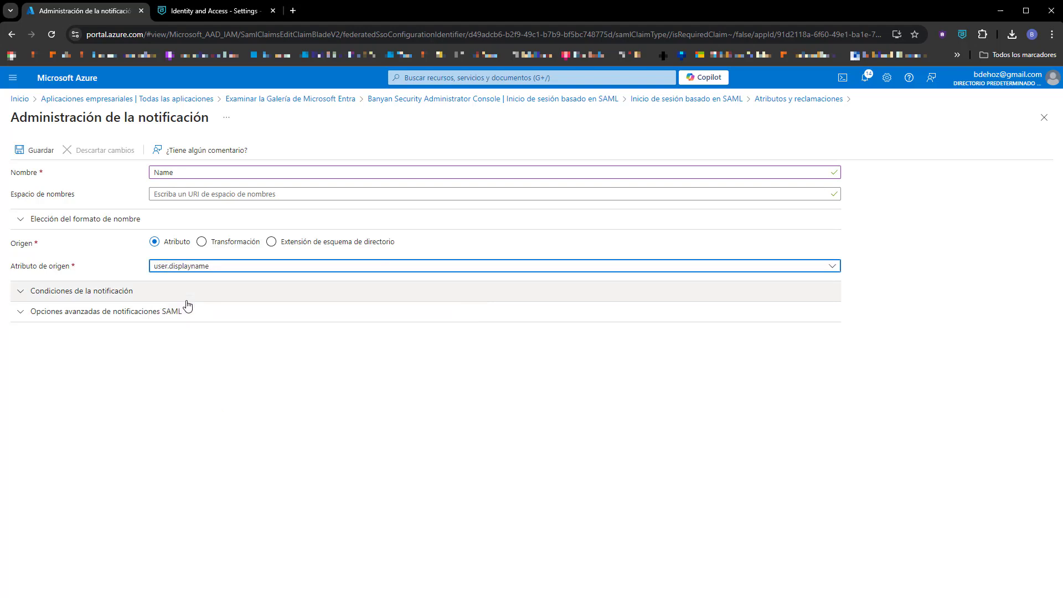
left_click(32, 150)
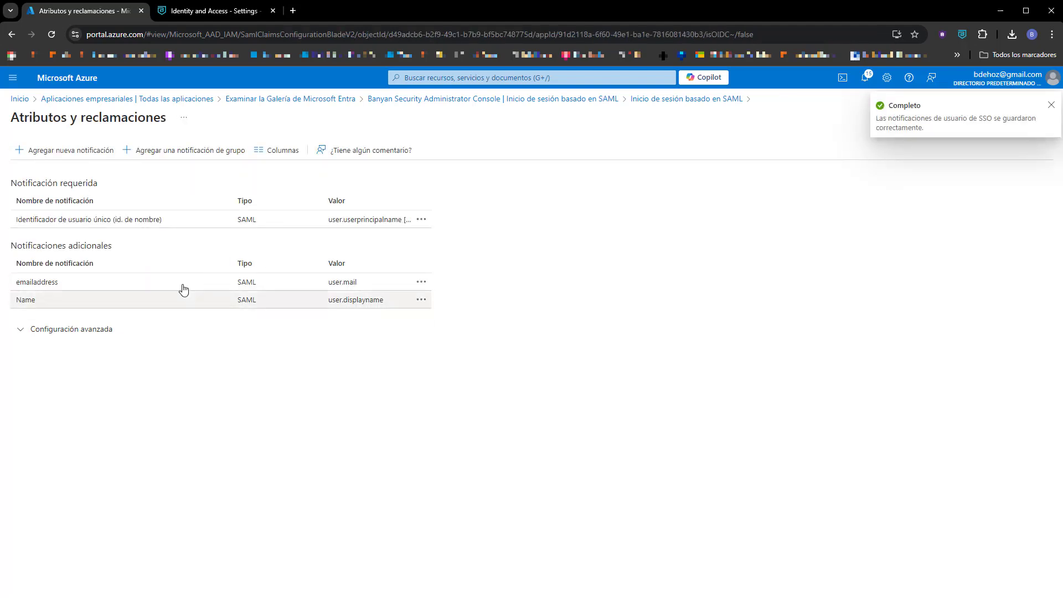
Return to the SAML-based sign-on page and download the Base64 signing certificate.
left_click(663, 100)
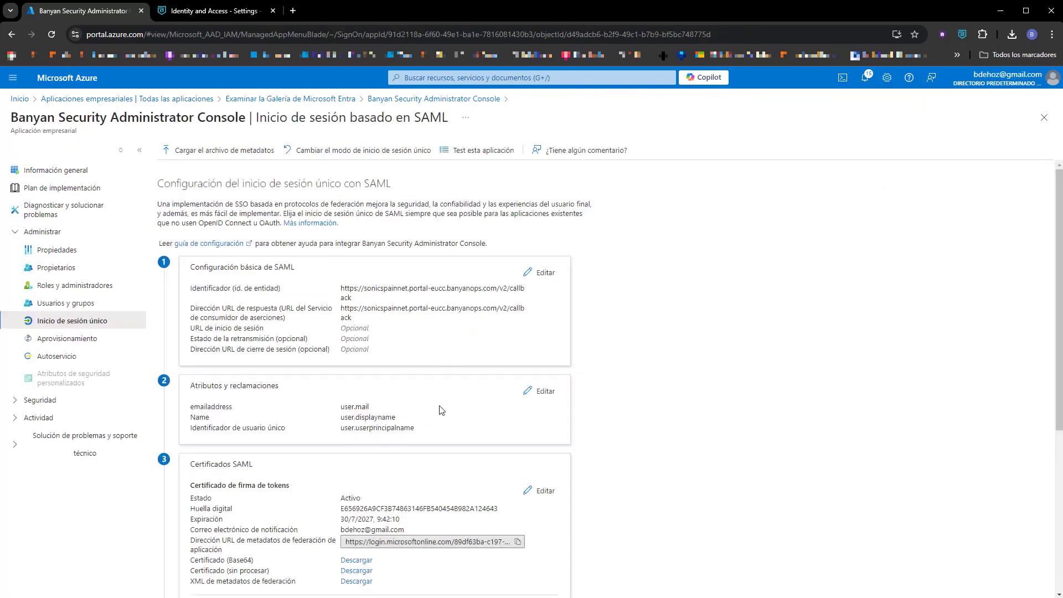
scroll(465, 403, "down", 2)
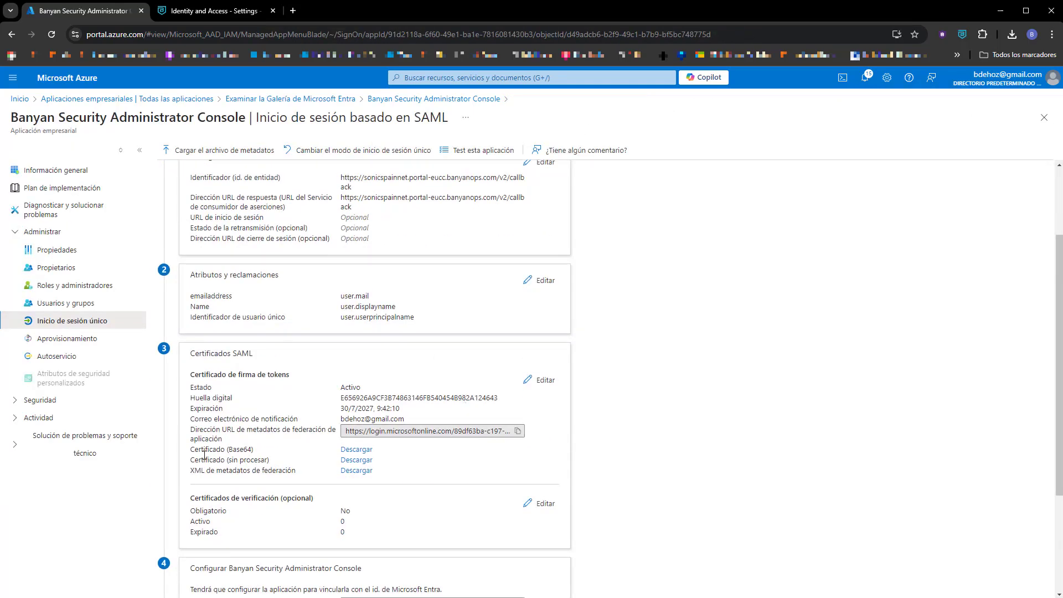
left_click(357, 454)
scroll(632, 363, "down", 3)
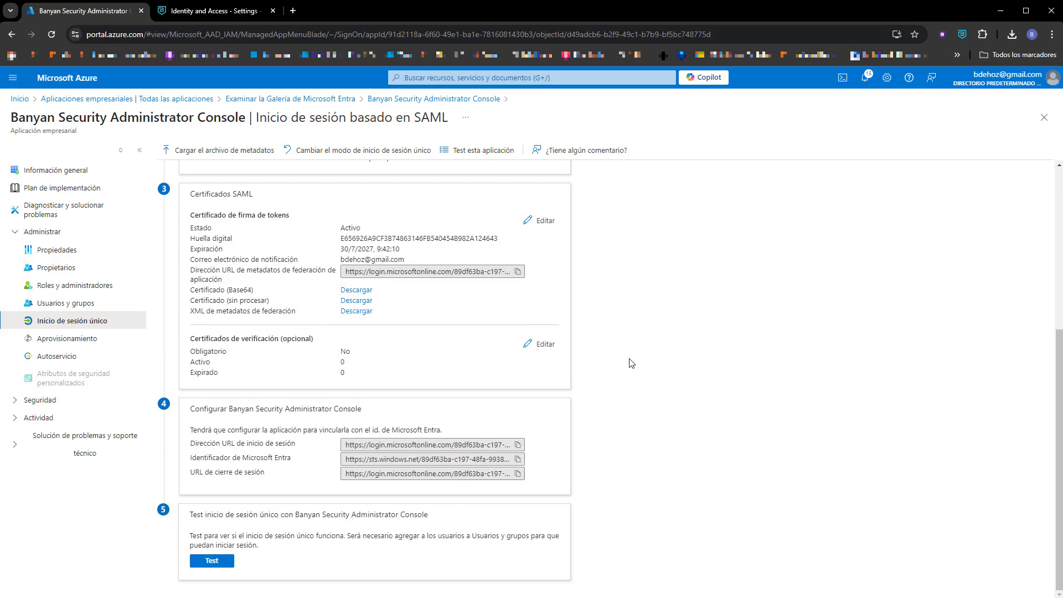
scroll(632, 363, "up", 5)
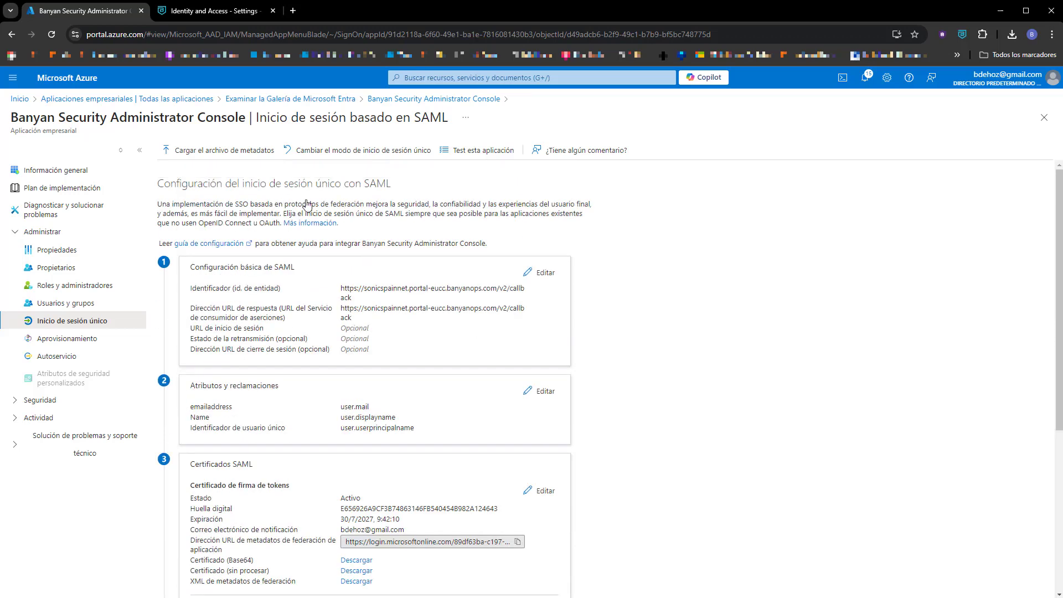
In SonicWall, set the identity provider protocol to SAML with provider name Azure.
left_click(217, 15)
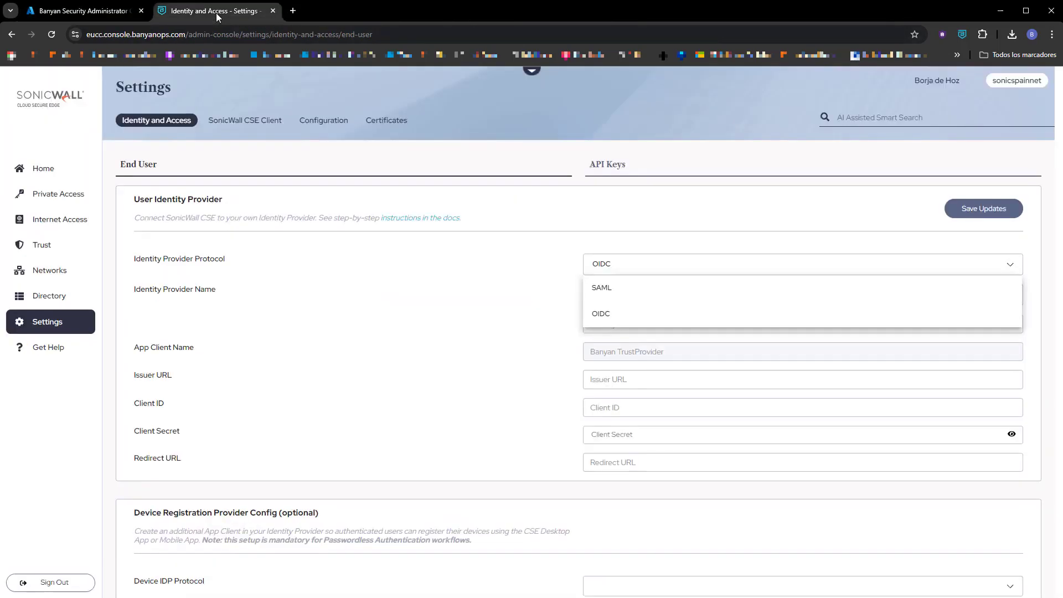
left_click(613, 289)
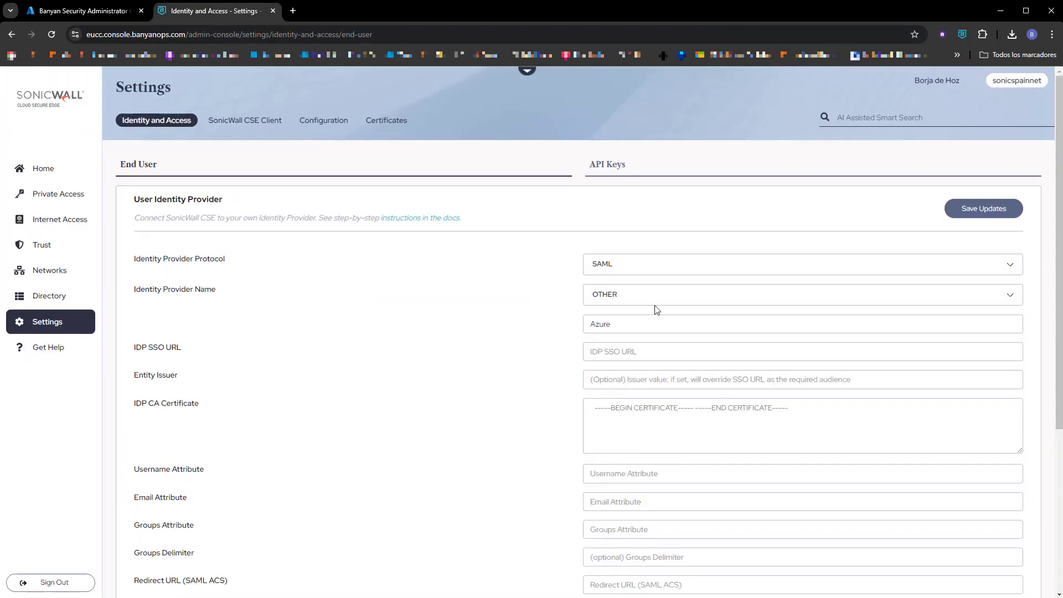
left_click(624, 325)
Paste Azure's SAML login URL into SonicWall's IDP SSO URL field.
left_click(89, 10)
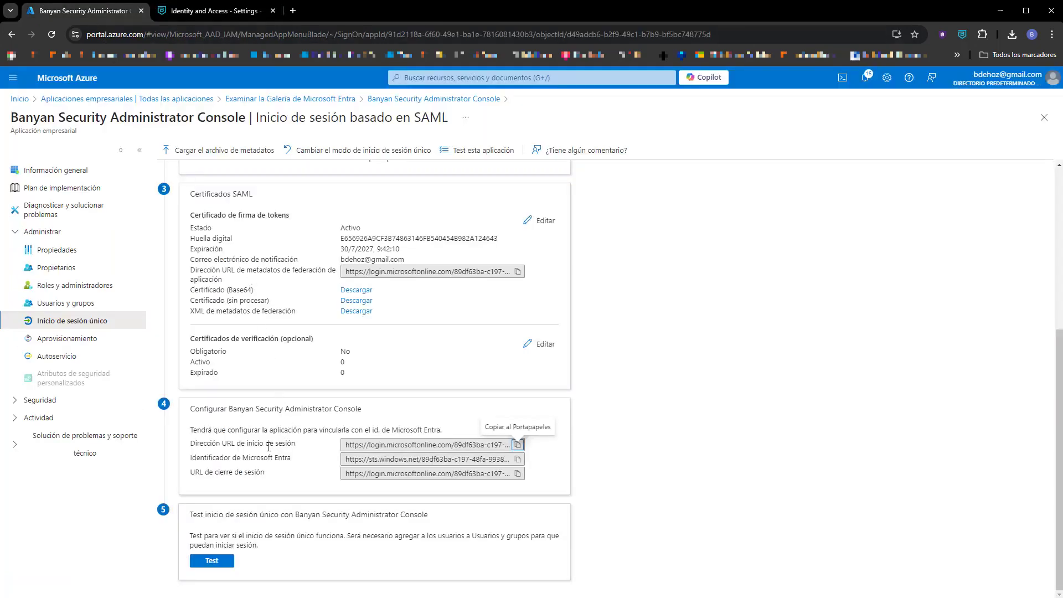
left_click(518, 445)
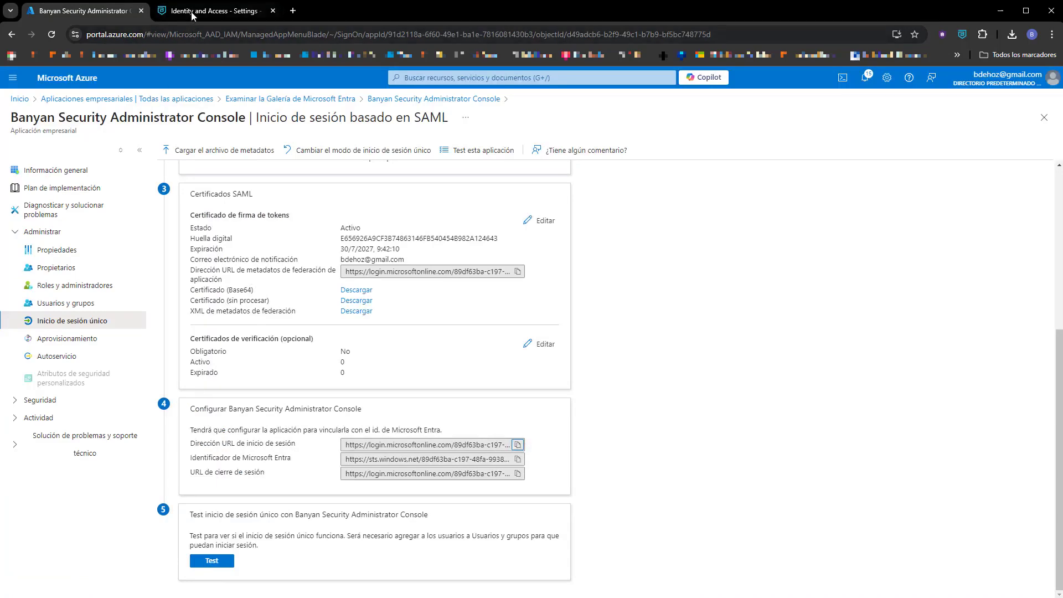
left_click(215, 11)
left_click(651, 350)
key("ctrl+v")
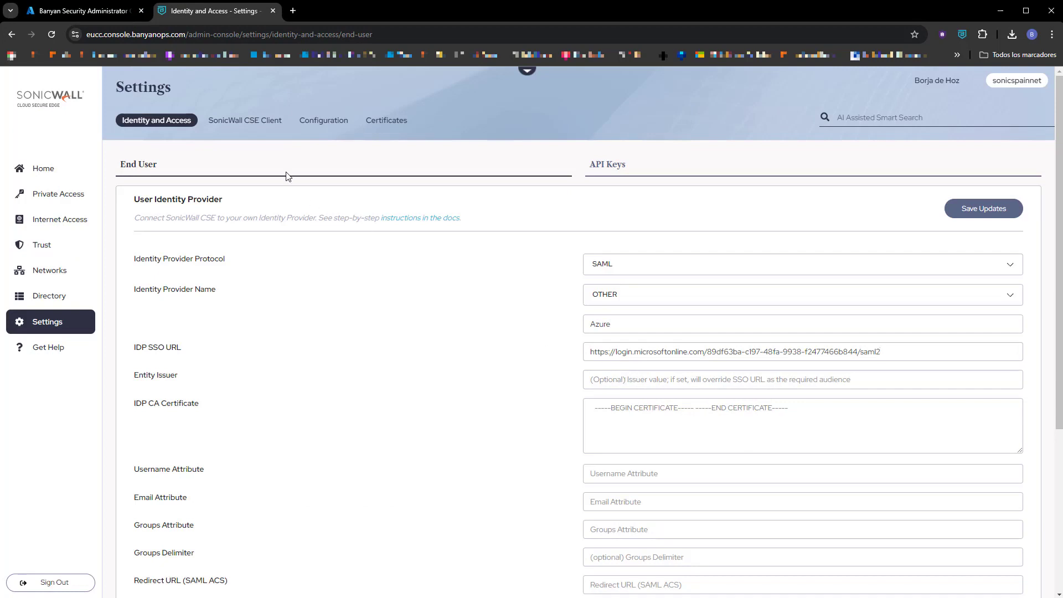
Copy Azure's v2/callback identifier into SonicWall's Entity Issuer field.
left_click(88, 11)
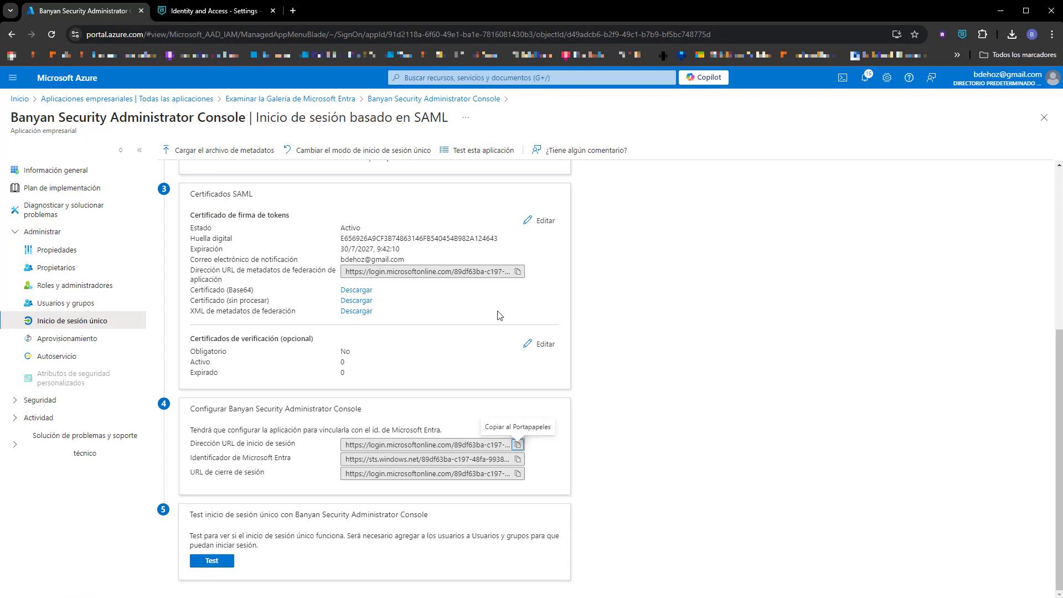
scroll(496, 349, "up", 5)
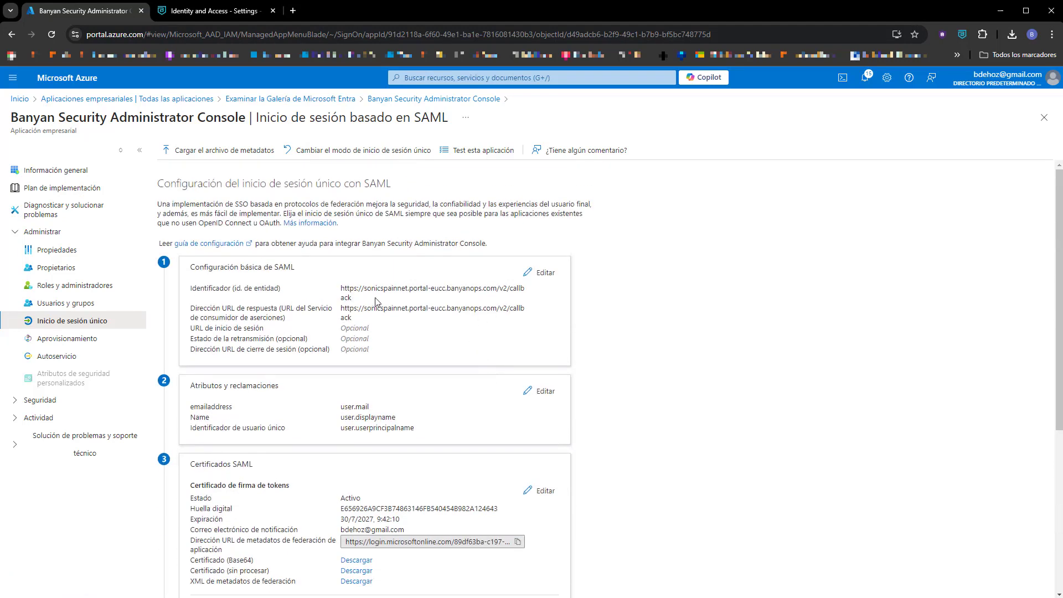
triple_click(338, 294)
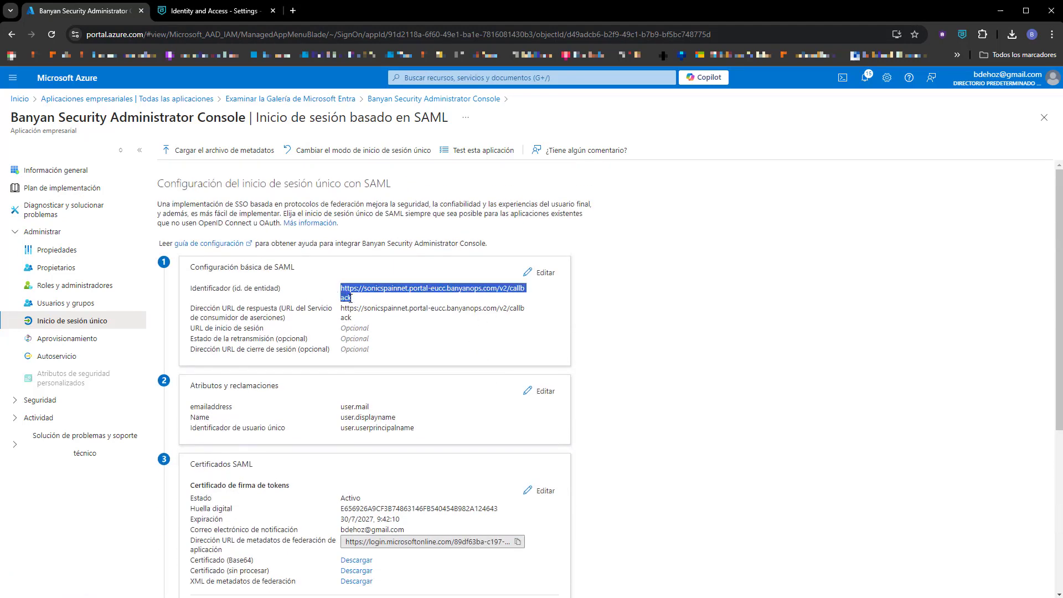
left_click(181, 12)
left_click(613, 378)
key("ctrl+v")
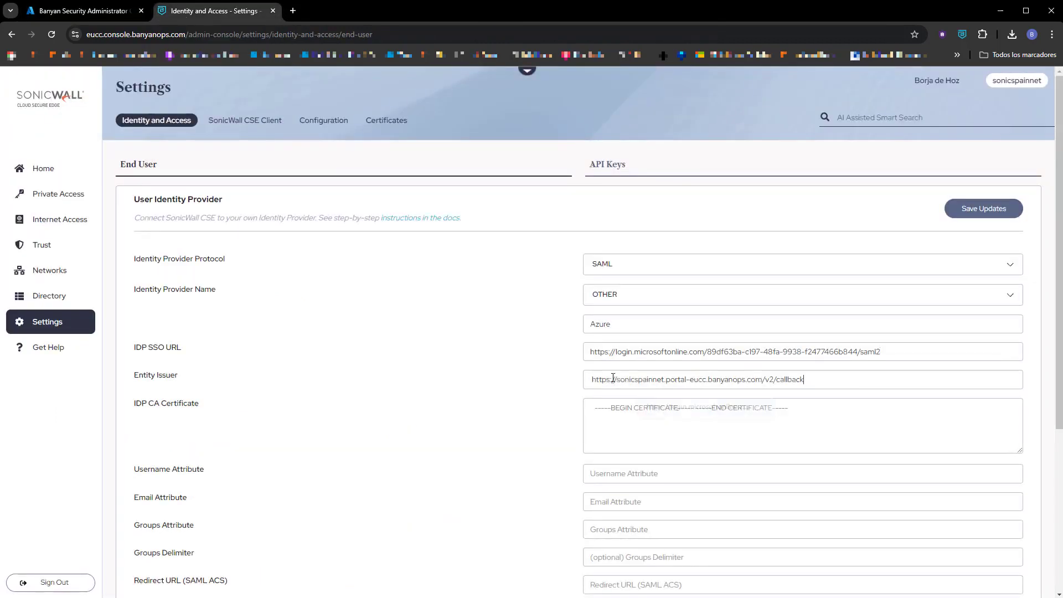
left_click(615, 421)
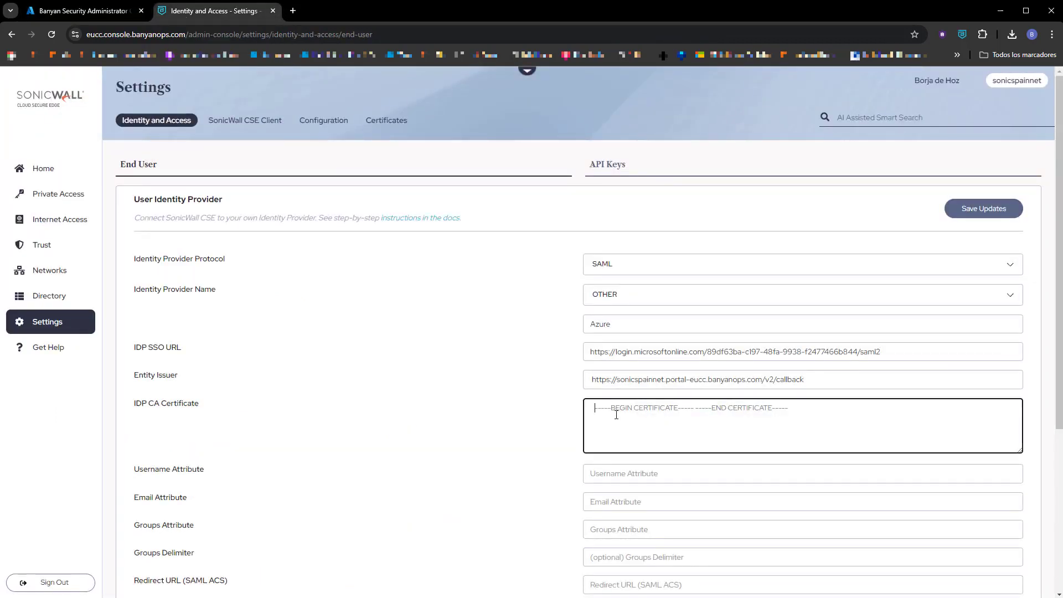
Paste the downloaded Azure .cer's PEM text, opened in Notepad++, into the IDP CA Certificate field.
left_click(1012, 34)
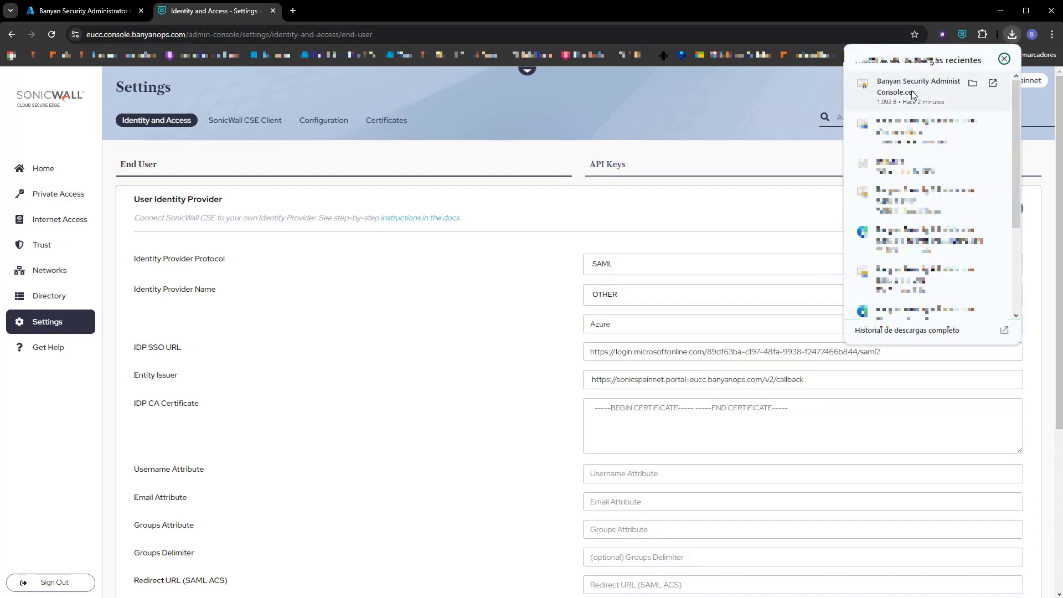
left_click(974, 83)
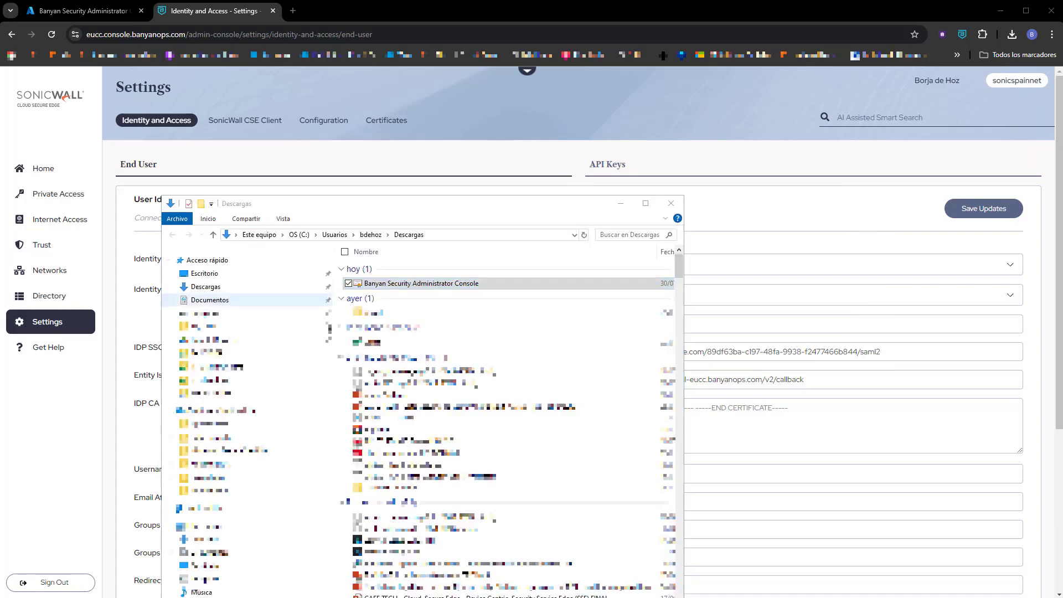
right_click(400, 285)
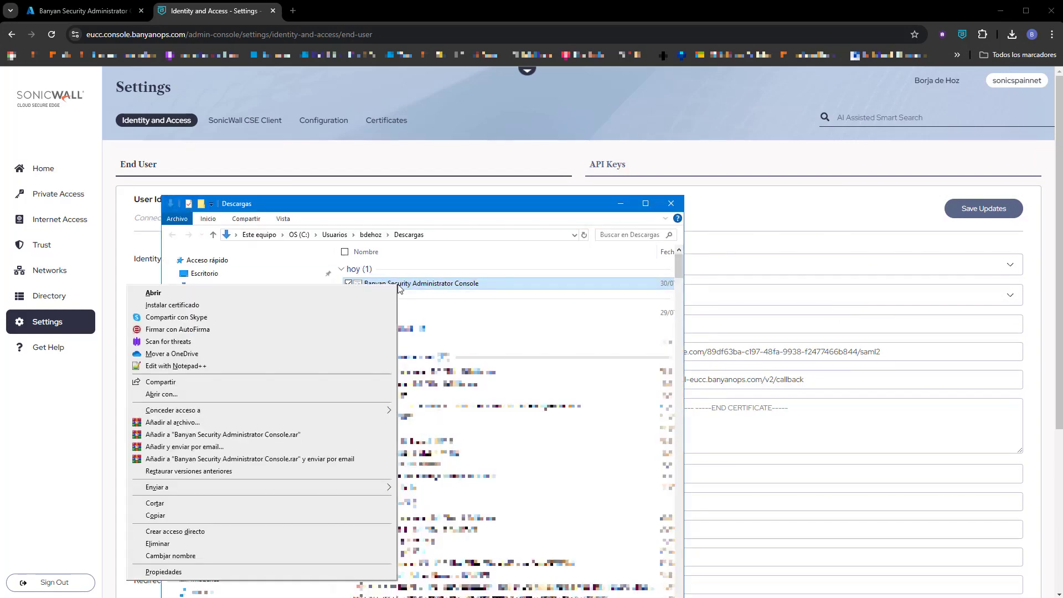
left_click(209, 367)
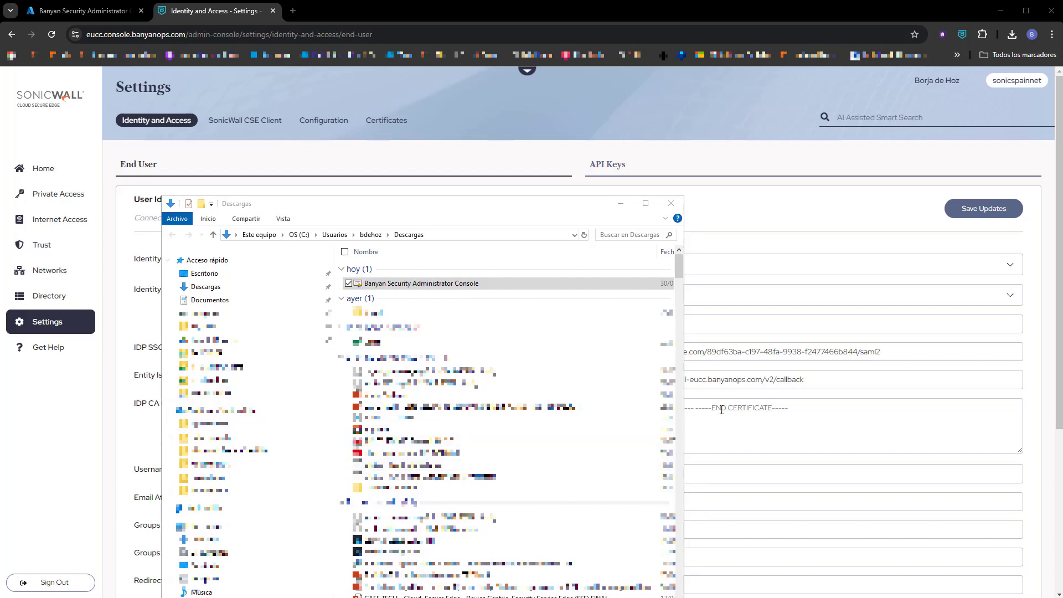
left_click(721, 416)
key("ctrl+v")
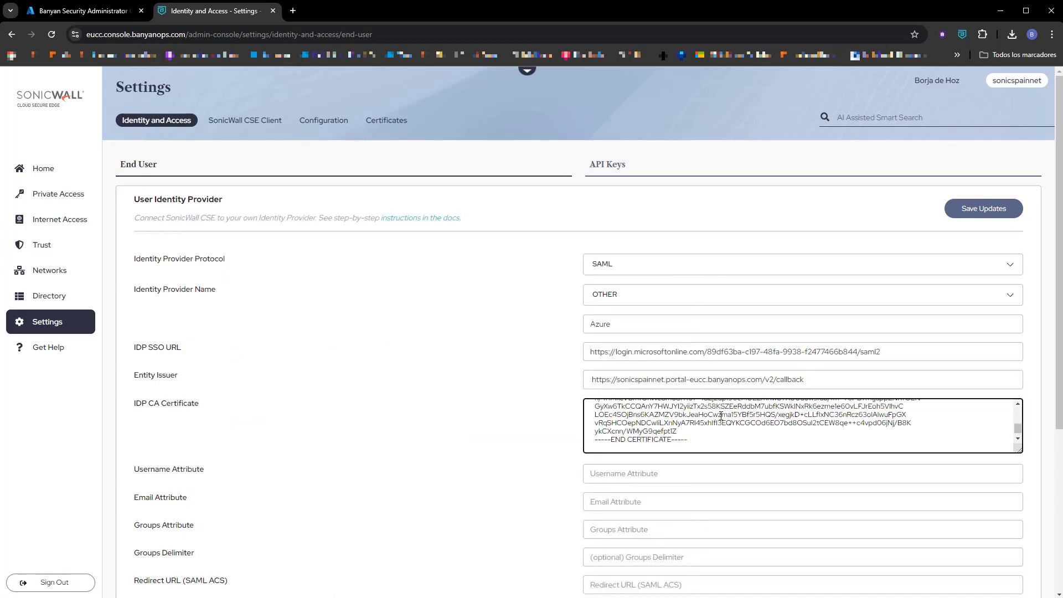
Set the Username, Email and Groups attributes to Name, emailaddress and Grupo.
left_click(668, 475)
type("Name")
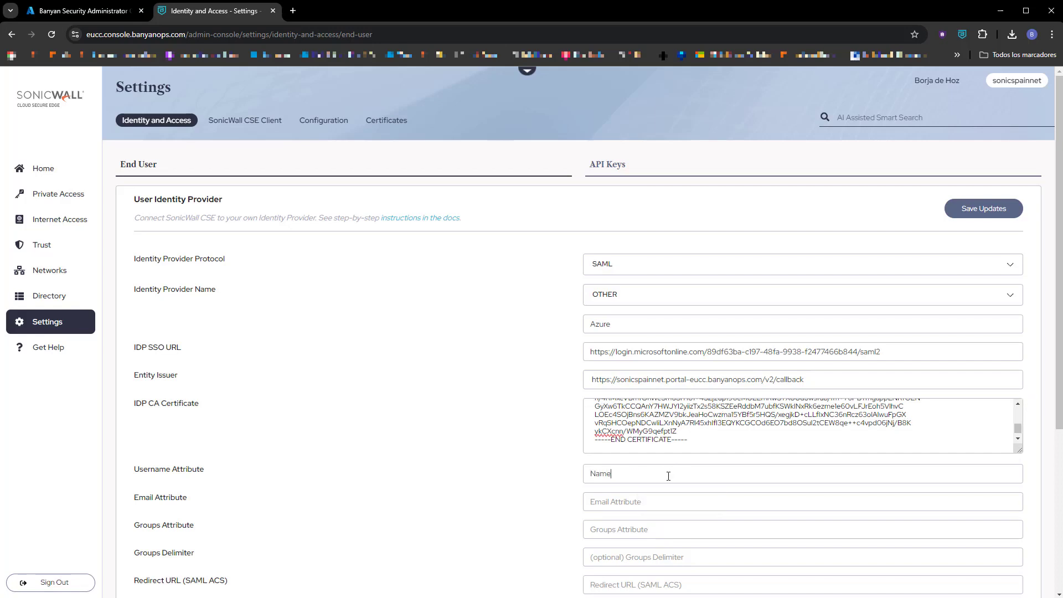
key("Tab")
type("emailad")
type("dress")
type("Grupos")
key("BackSpace")
key("BackSpace")
key("BackSpace")
type("po")
Set Redirect URL (SAML ACS) to the copied Entity Issuer callback URL.
key("ctrl+a")
key("ctrl+c")
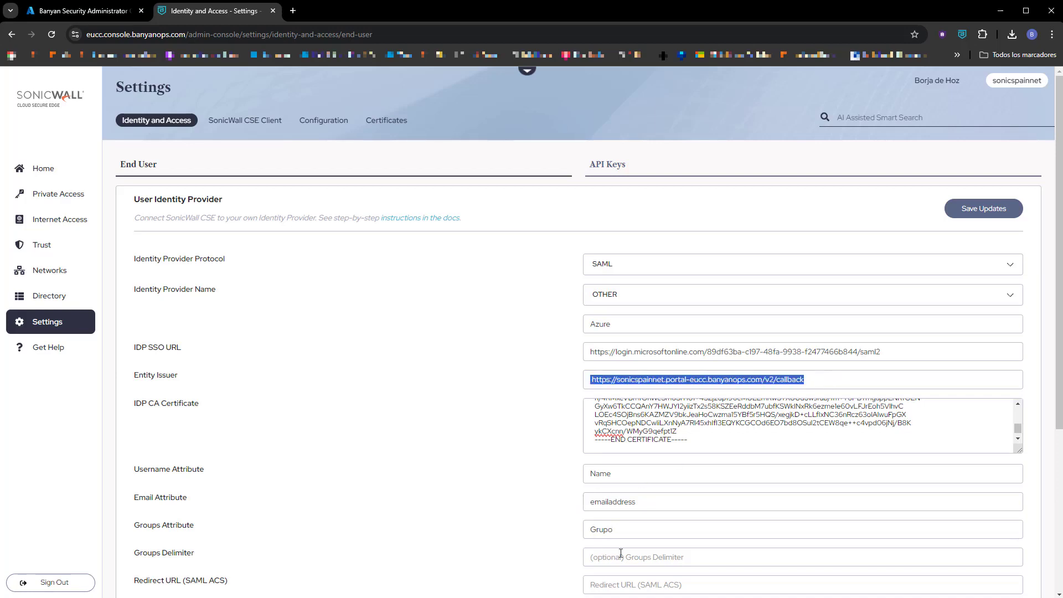
left_click(634, 559)
key("ctrl+v")
Set the device registration IdP protocol to SAML, provider to OTHER, and name to Azure.
scroll(485, 509, "down", 1)
scroll(485, 508, "down", 4)
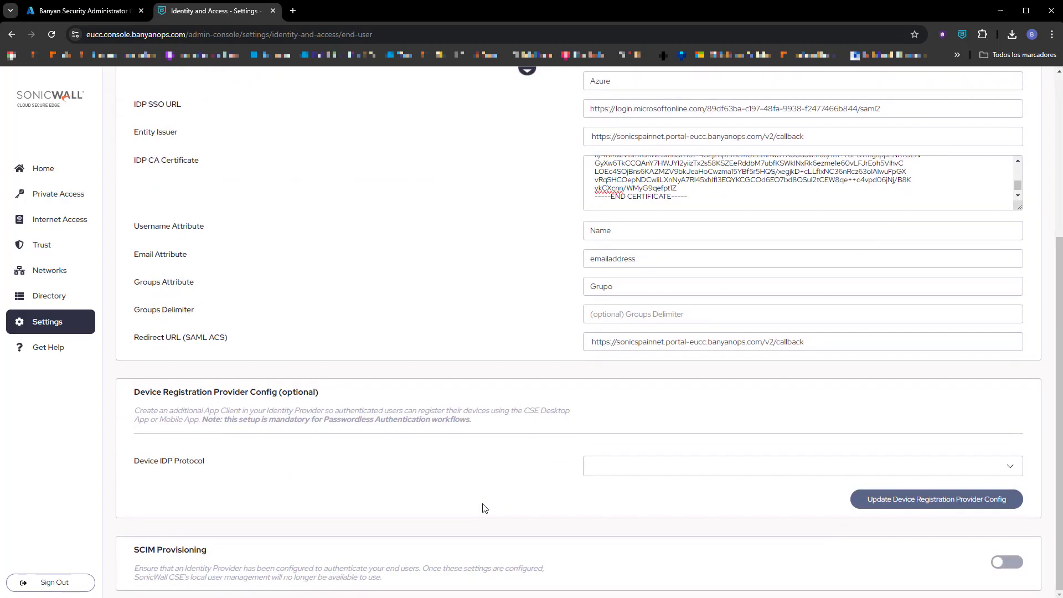
left_click(615, 472)
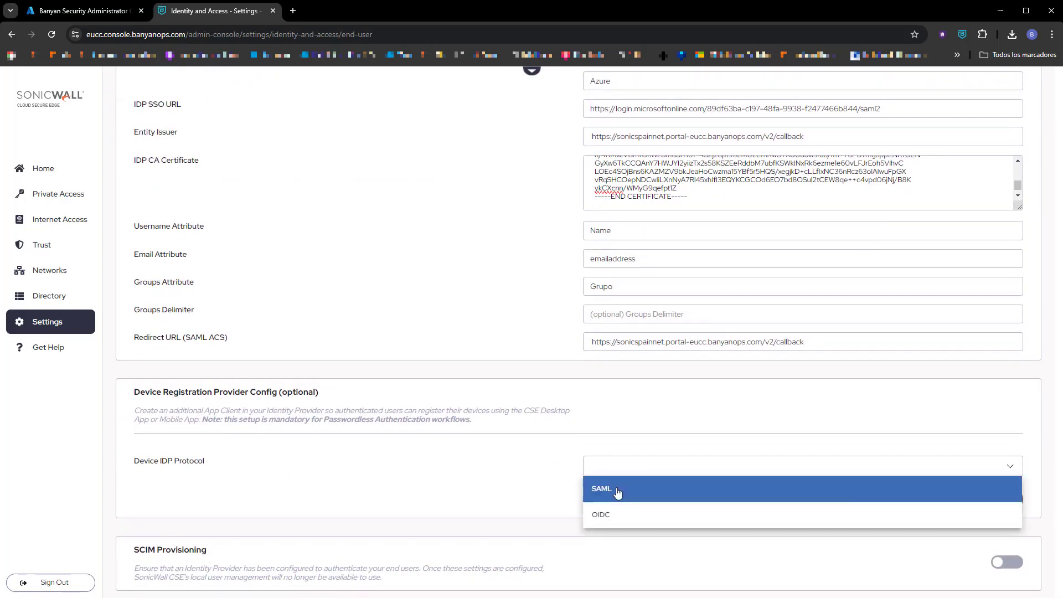
left_click(618, 492)
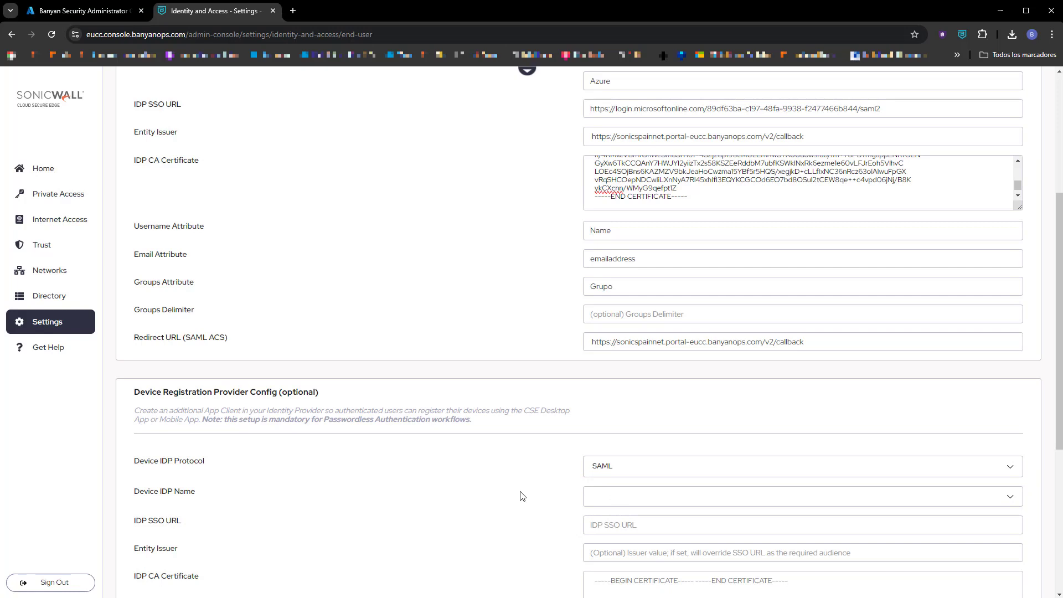
left_click(637, 499)
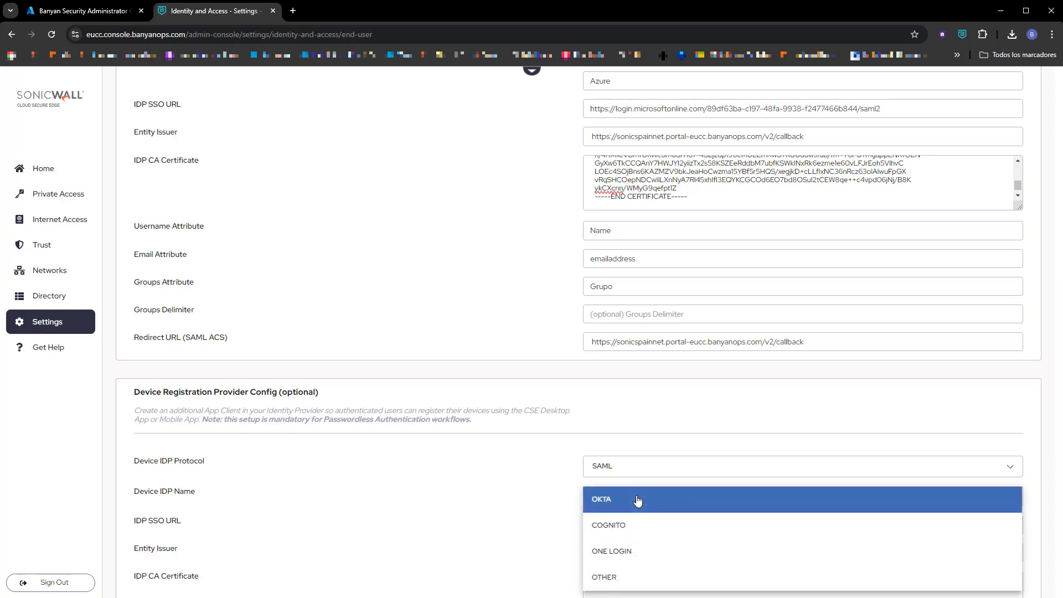
left_click(620, 576)
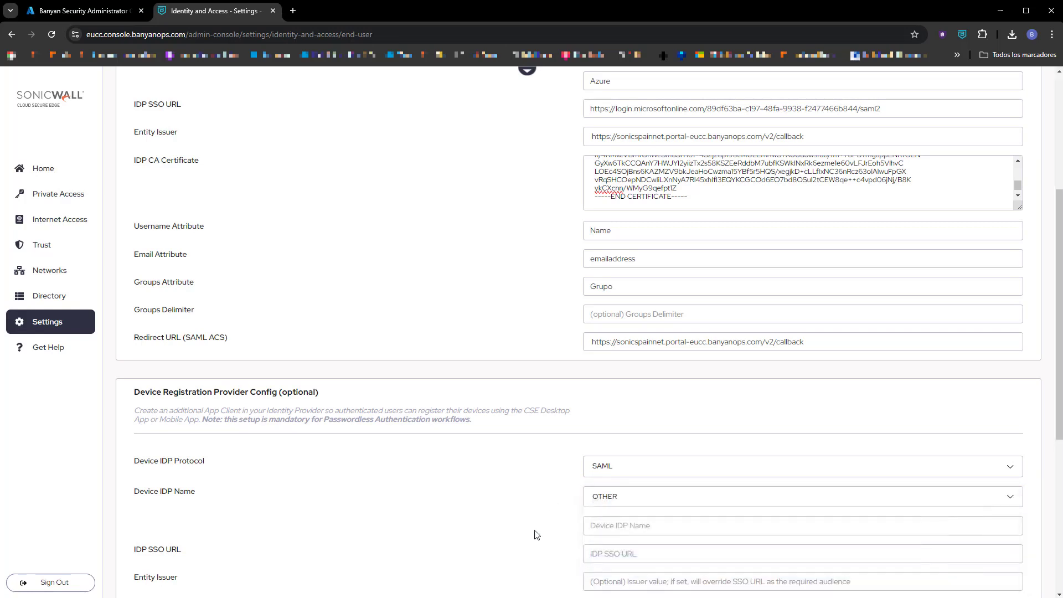
left_click(602, 525)
type("Azure")
Copy the Microsoft login URL and callback URL into the device SSO URL and Entity Issuer fields.
scroll(435, 555, "up", 5)
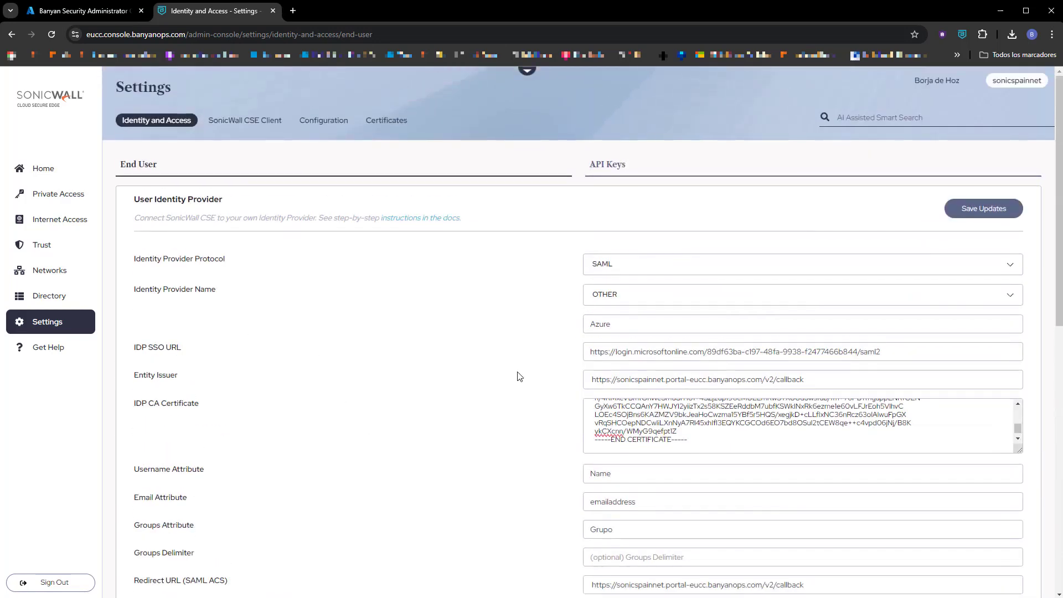
left_click_drag(906, 349, 487, 356)
key("ctrl+c")
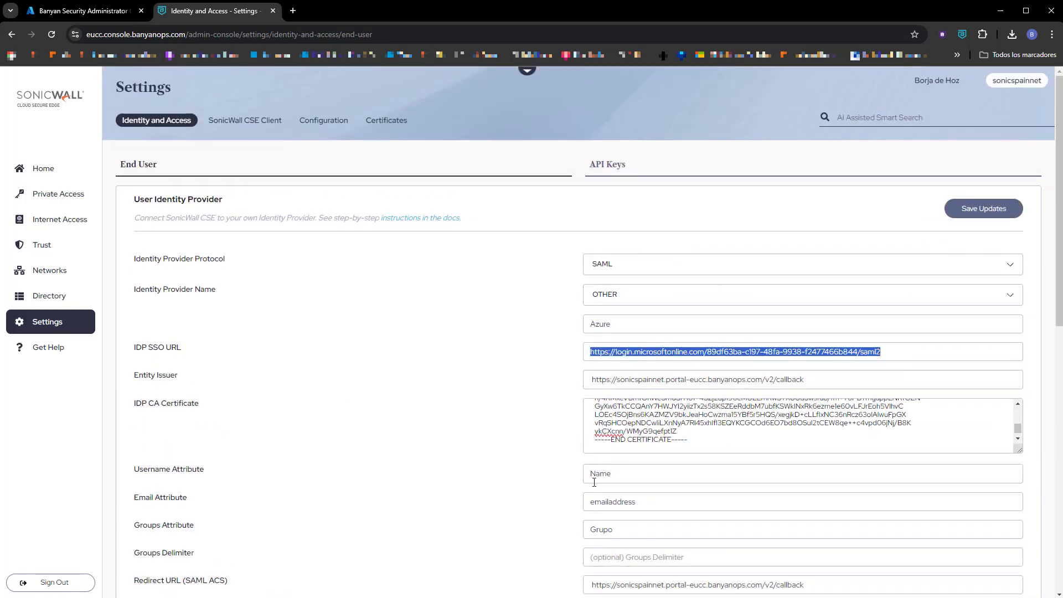
scroll(598, 485, "down", 5)
left_click(628, 520)
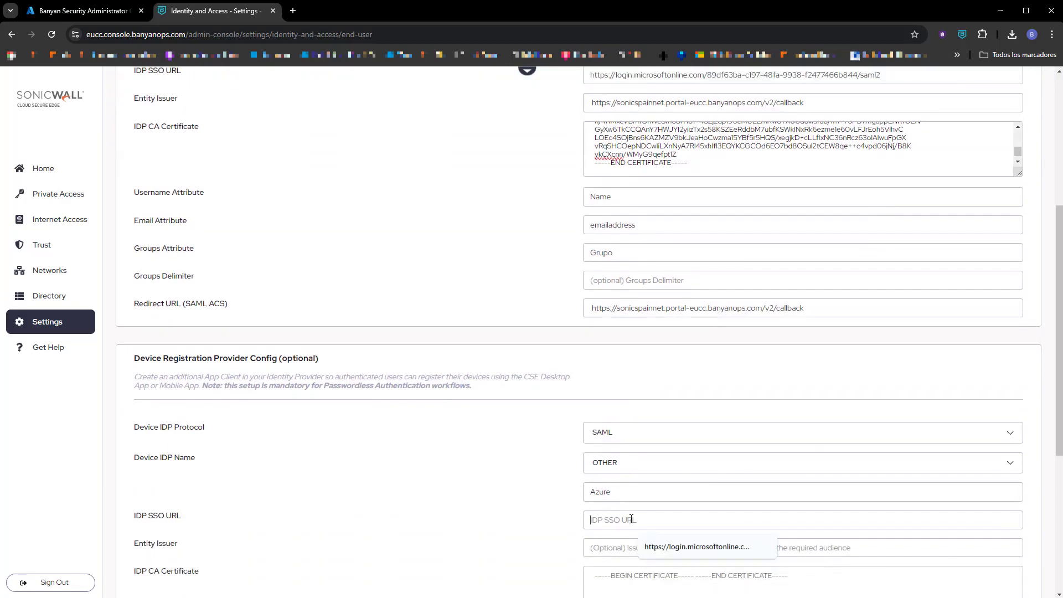
key("ctrl+v")
scroll(542, 541, "up", 5)
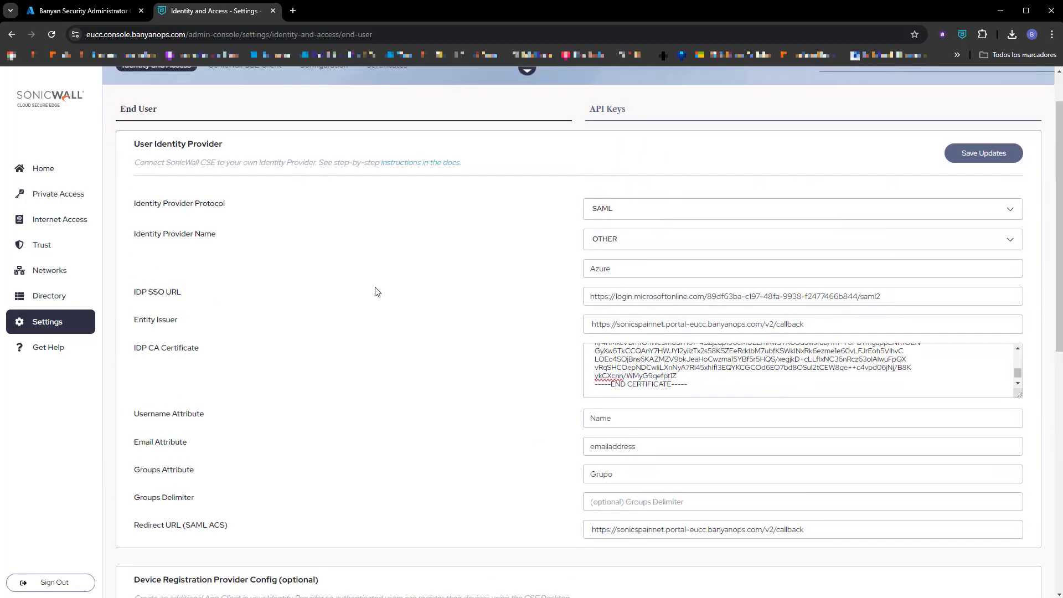
left_click_drag(828, 324, 524, 325)
key("ctrl+c")
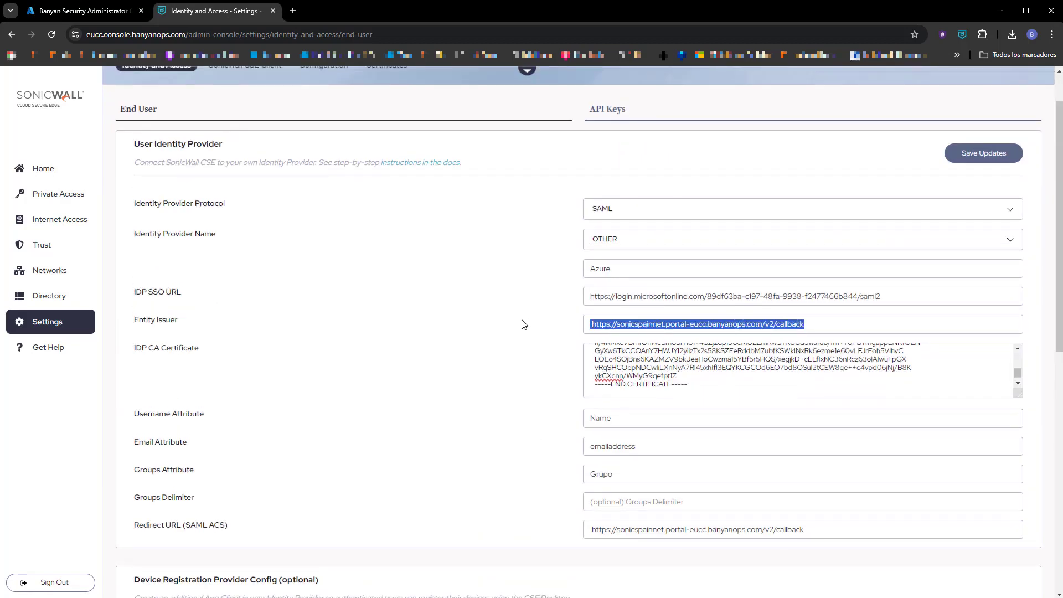
scroll(537, 463, "down", 5)
left_click(627, 435)
key("ctrl+v")
Copy the user IdP certificate text into the device IDP CA Certificate field.
scroll(510, 441, "up", 5)
left_click(687, 384)
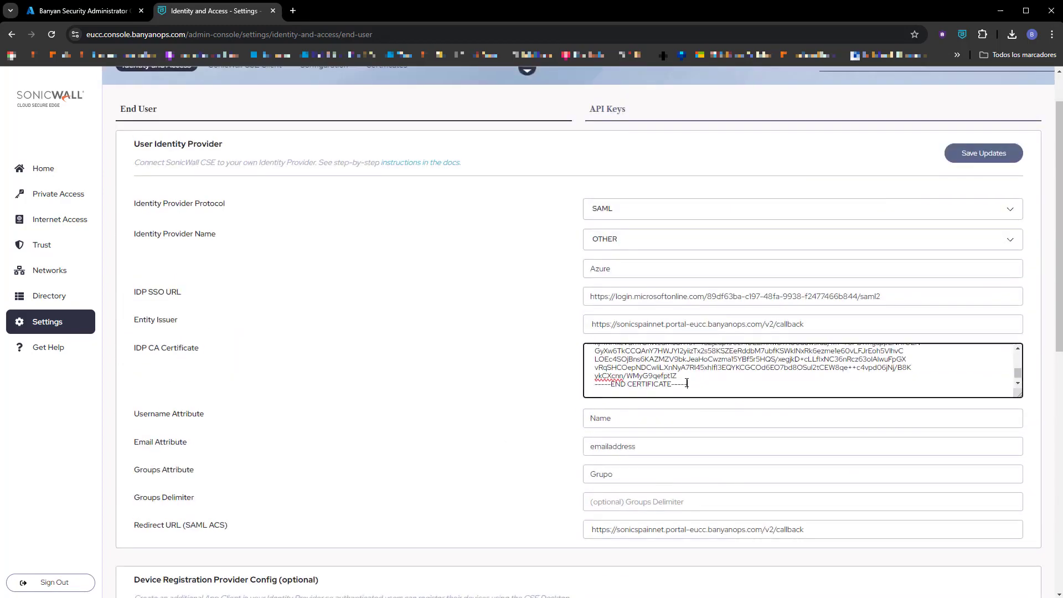
key("ctrl+a")
scroll(517, 486, "down", 5)
left_click(613, 522)
key("ctrl+v")
Set the device attributes to Name, emailaddress and Grupo, then submit the Device Registration Provider Config.
scroll(497, 568, "down", 4)
left_click(604, 366)
type("Name")
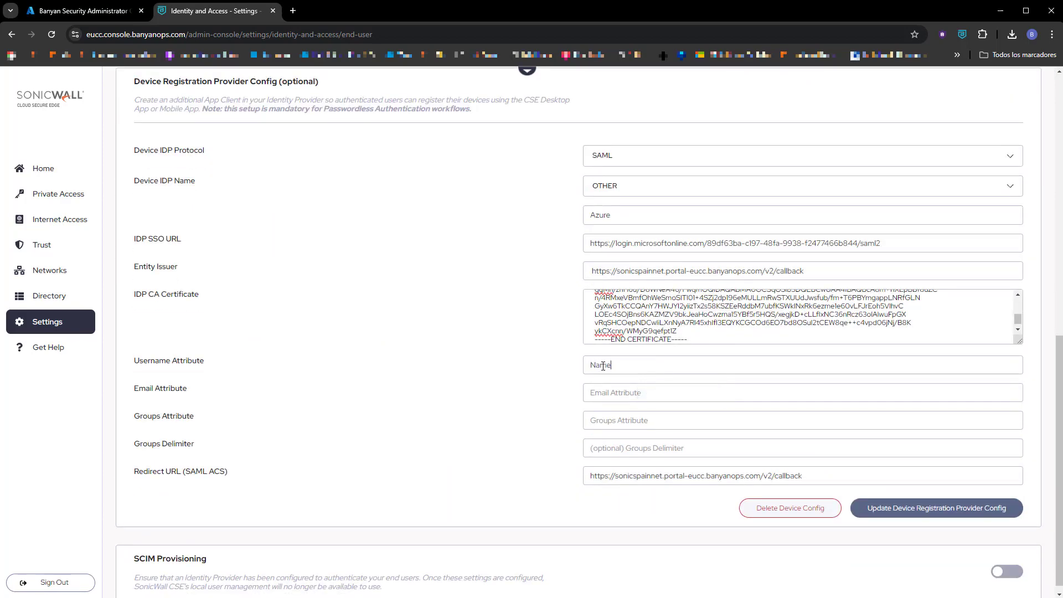
key("Tab")
type("e")
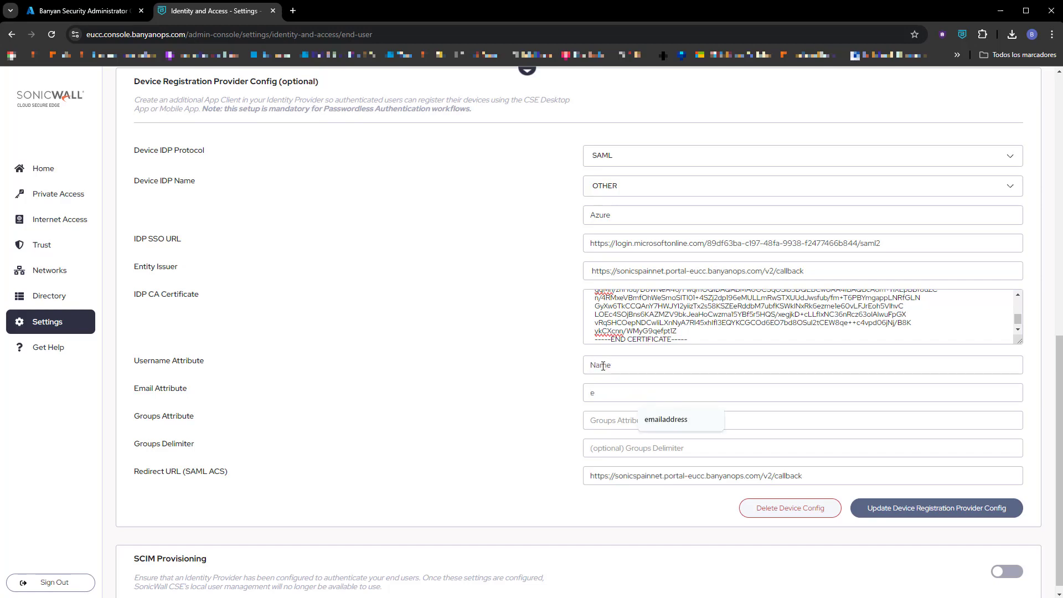
type("mailaddress")
key("Tab")
type("Grupo")
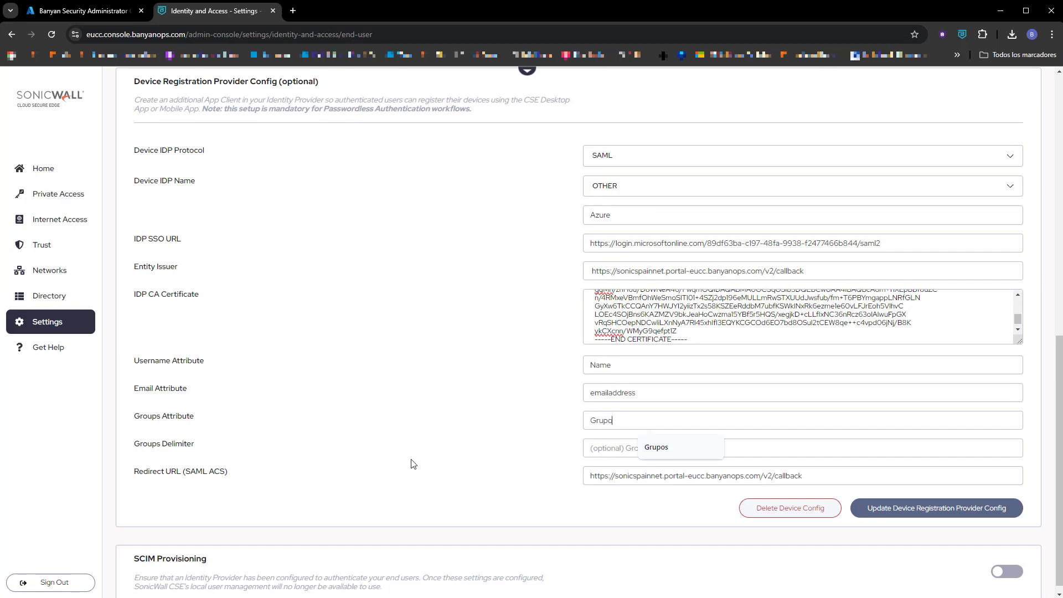
left_click(922, 518)
Confirm the device IdP update, save and confirm the user IdP settings, then switch to the CSE App.
left_click(663, 362)
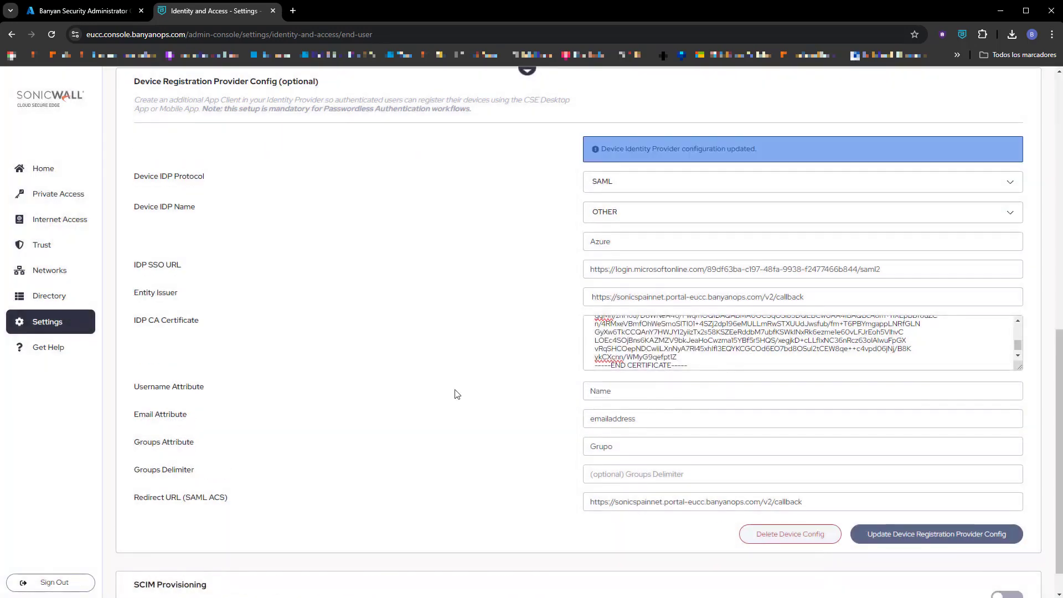
scroll(727, 286, "up", 7)
scroll(727, 285, "up", 3)
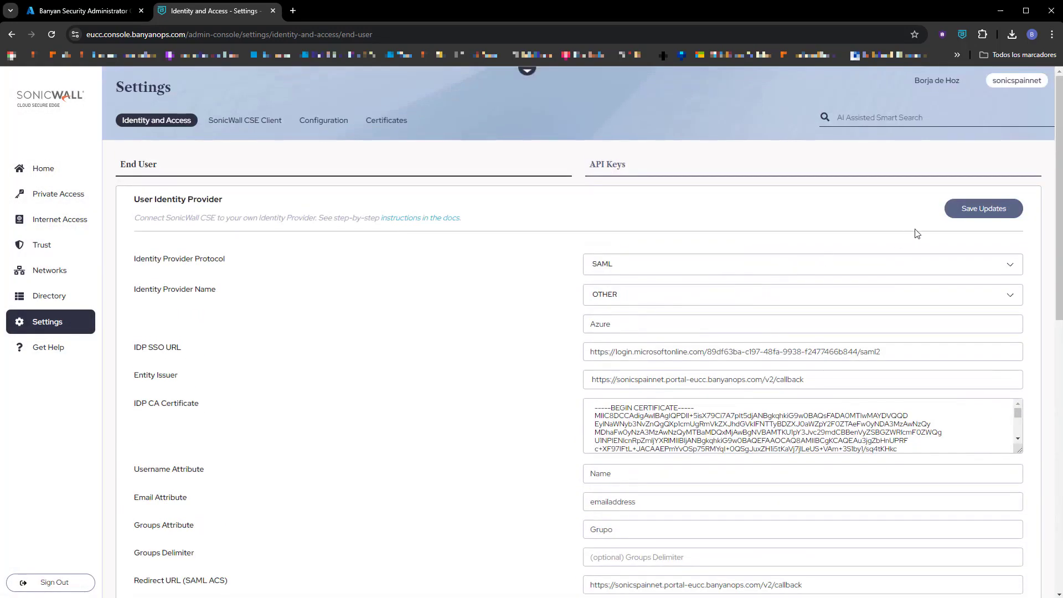
left_click(983, 208)
left_click(669, 361)
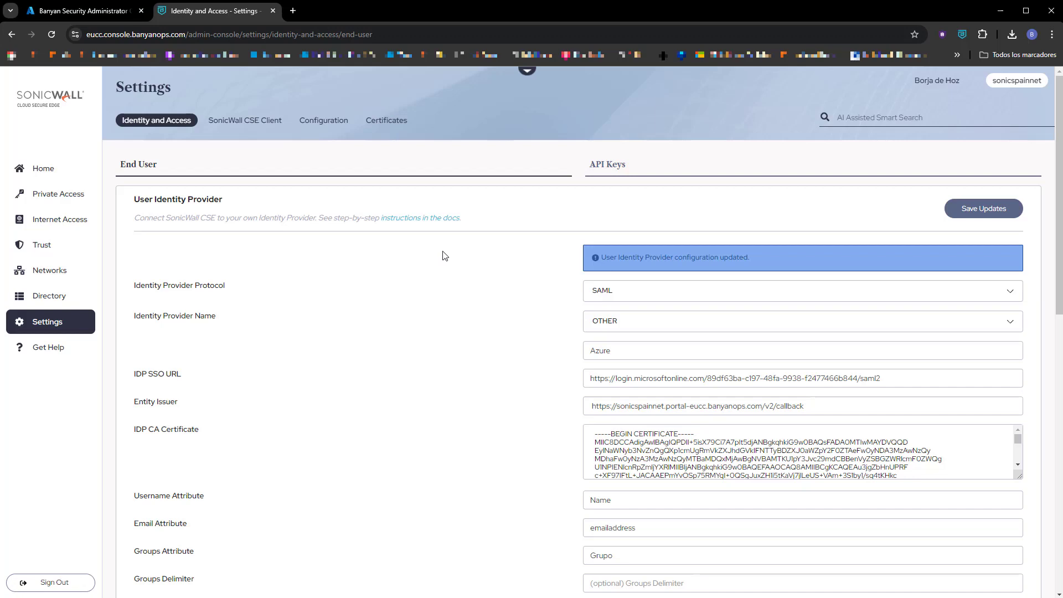
key("alt+Tab")
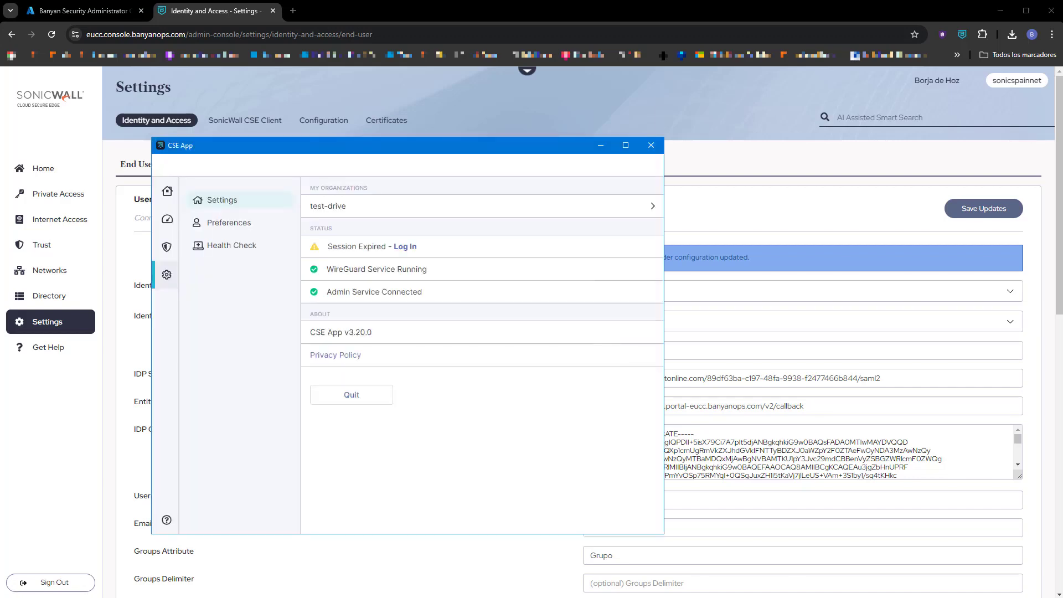
Add the sonicspainnet organization in the CSE App and sign in with the Microsoft account.
left_click(340, 212)
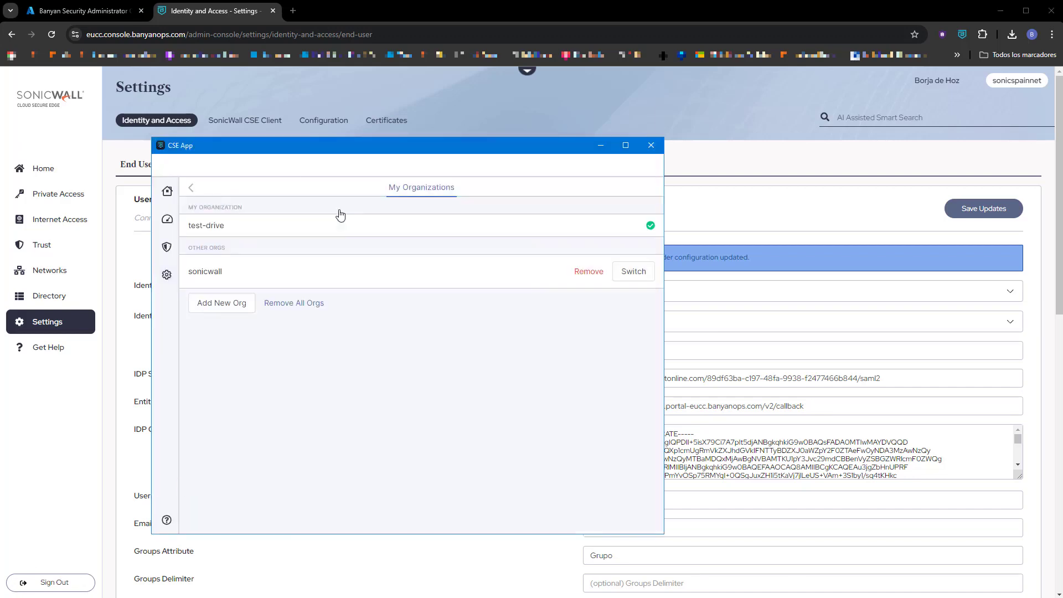
left_click(226, 311)
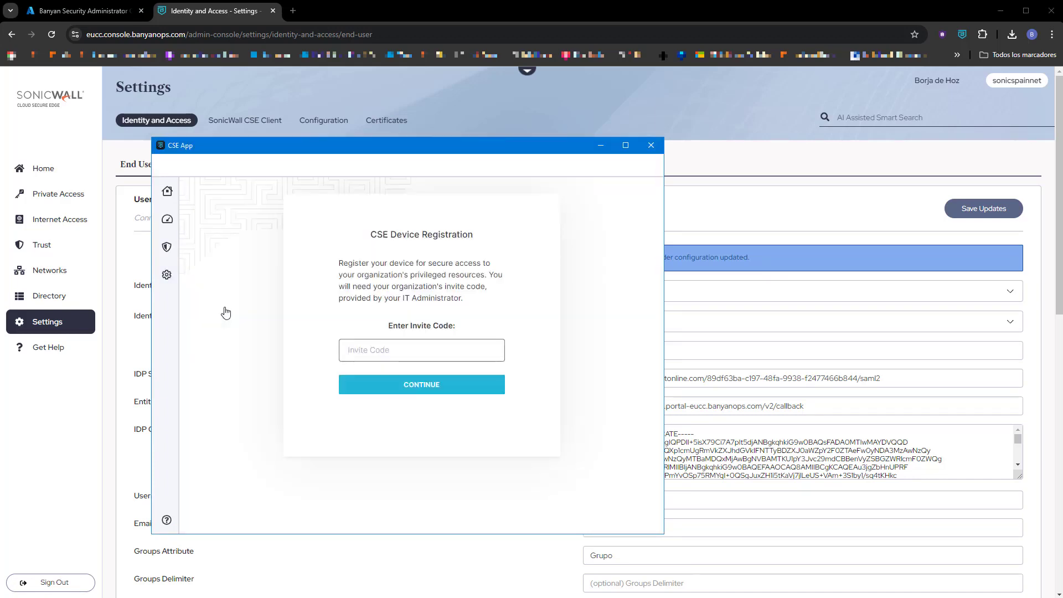
type("sonics")
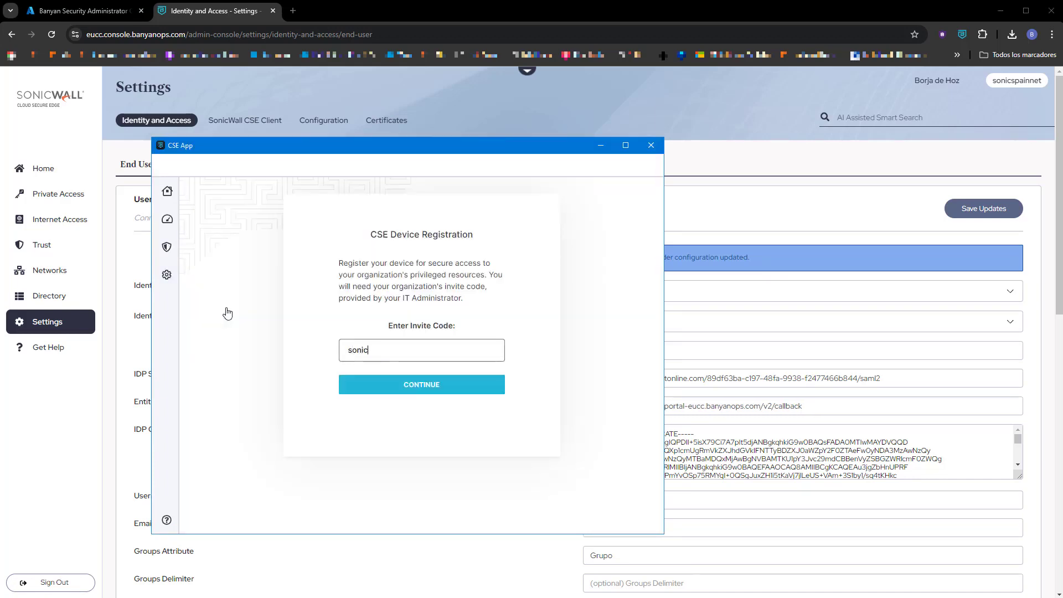
type("painnet")
key("Return")
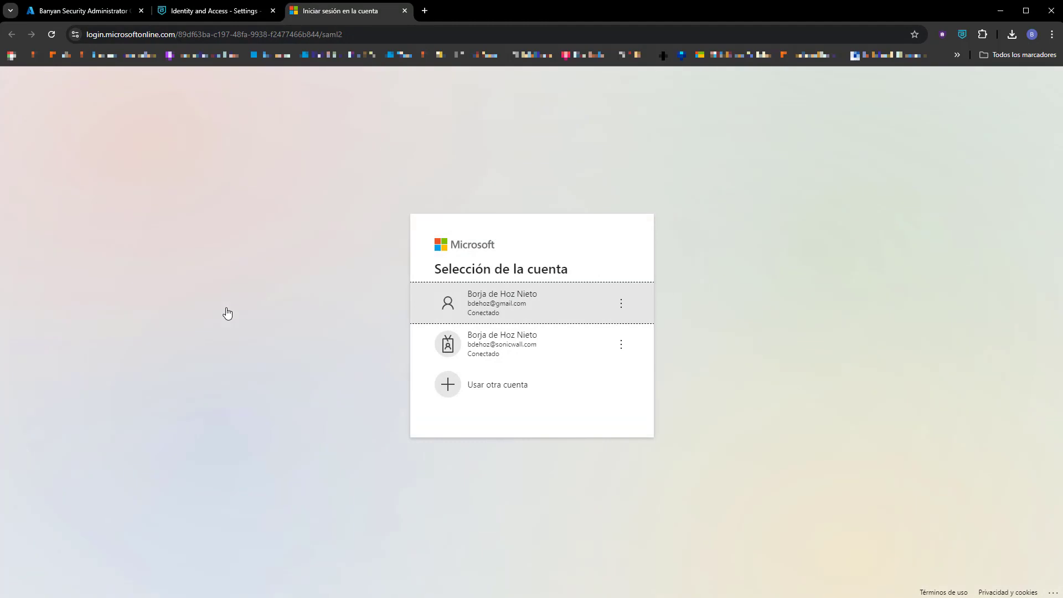
left_click(481, 302)
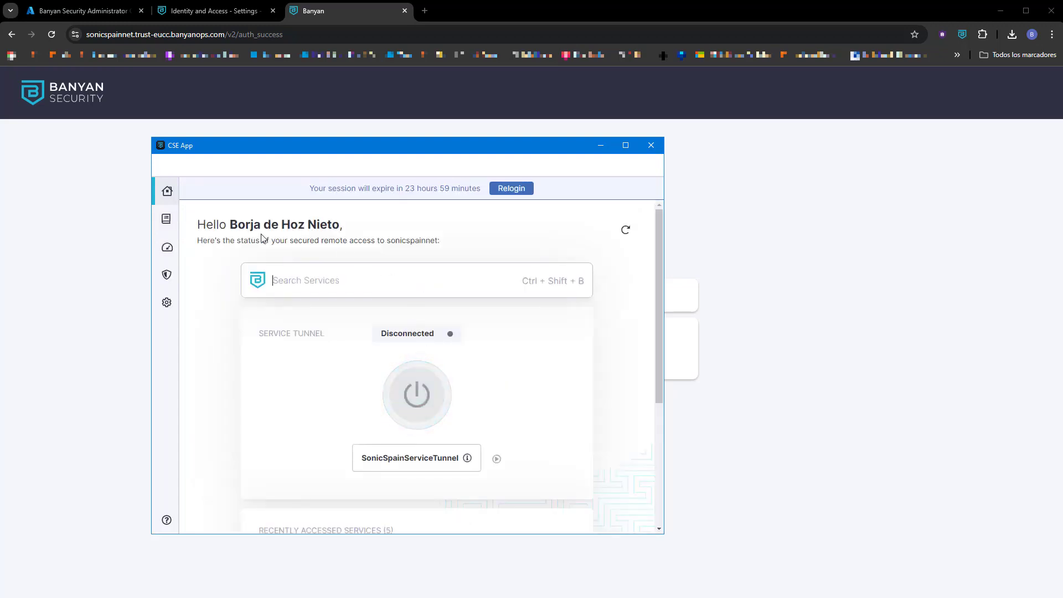
Launch the NSM service from the CSE App's service list.
left_click_drag(216, 225, 343, 224)
left_click(501, 229)
mouse_move(467, 458)
scroll(522, 440, "down", 4)
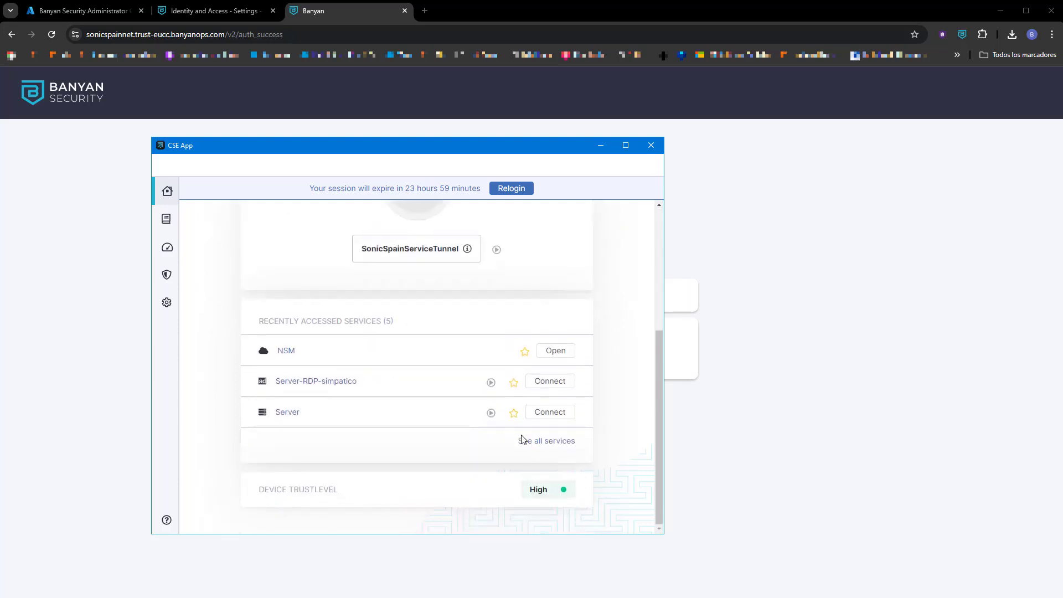
left_click(563, 353)
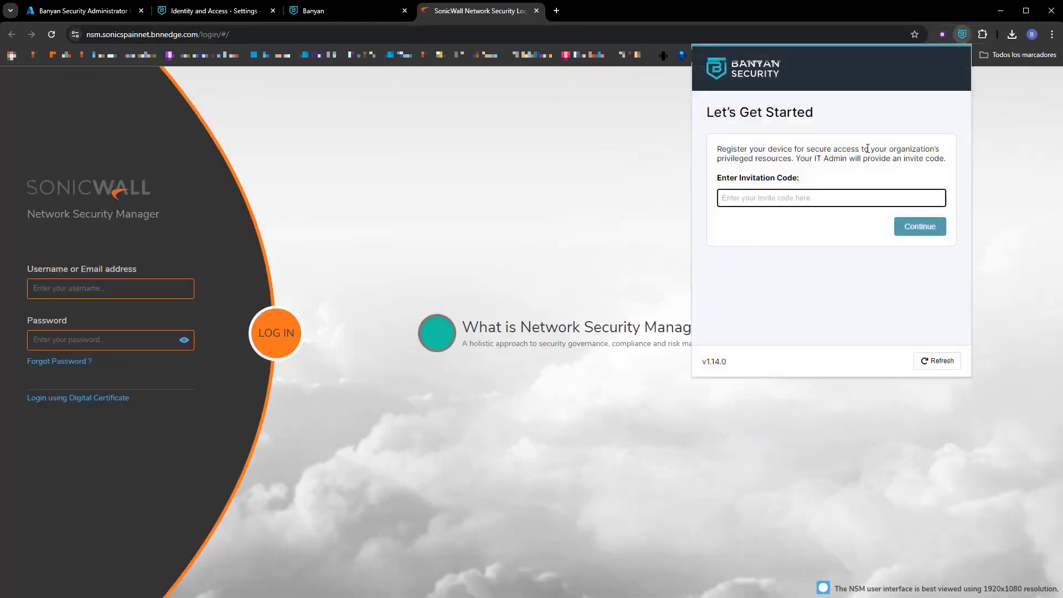
type("sonic")
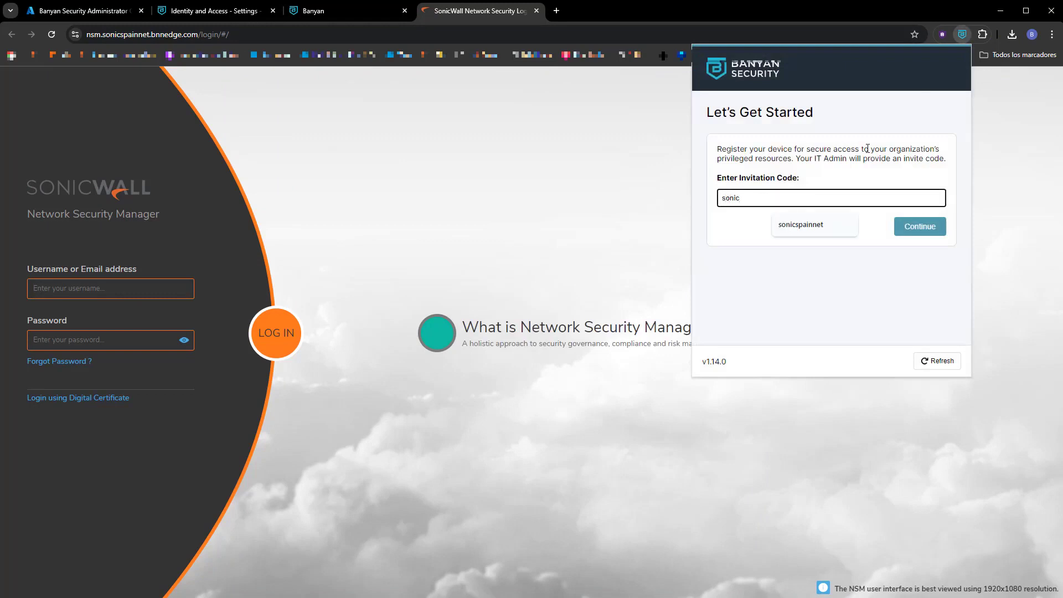
left_click(812, 224)
left_click(911, 228)
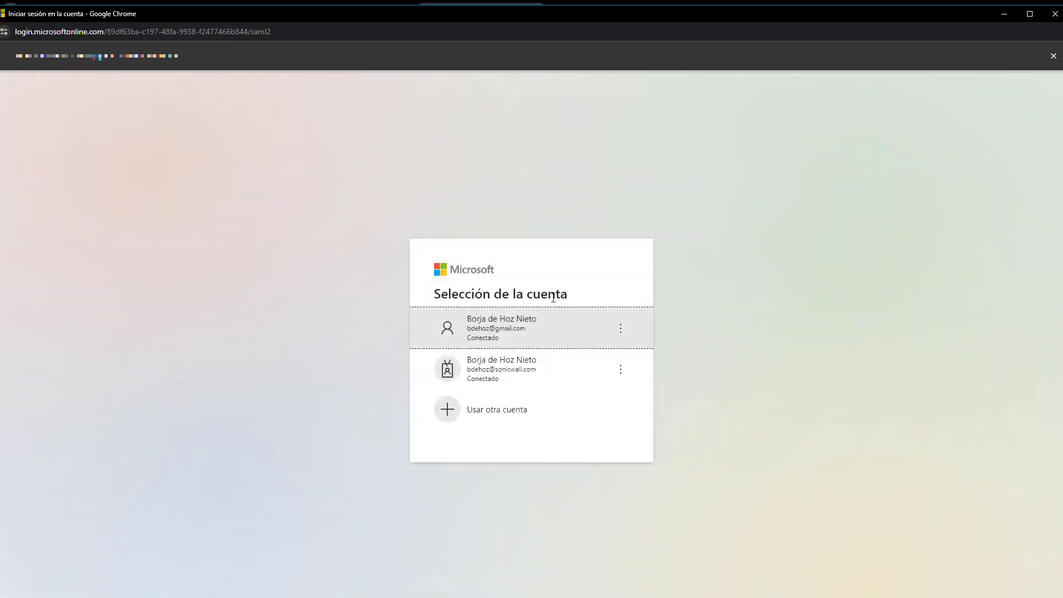
left_click(498, 322)
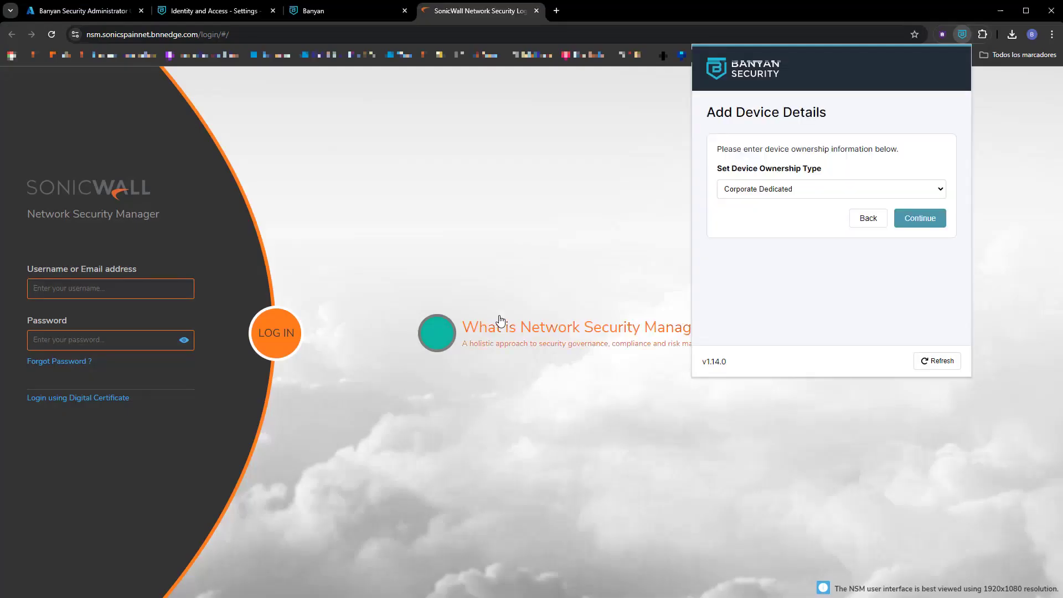
left_click(924, 219)
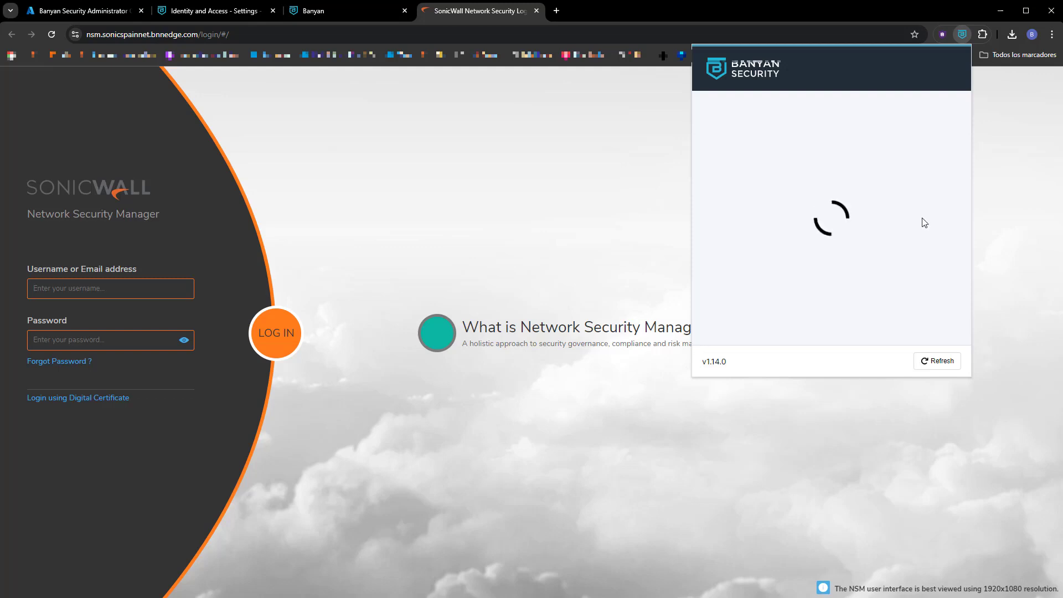
Open the NSv1 and NSM services from the Banyan extension's service list.
scroll(923, 247, "down", 2)
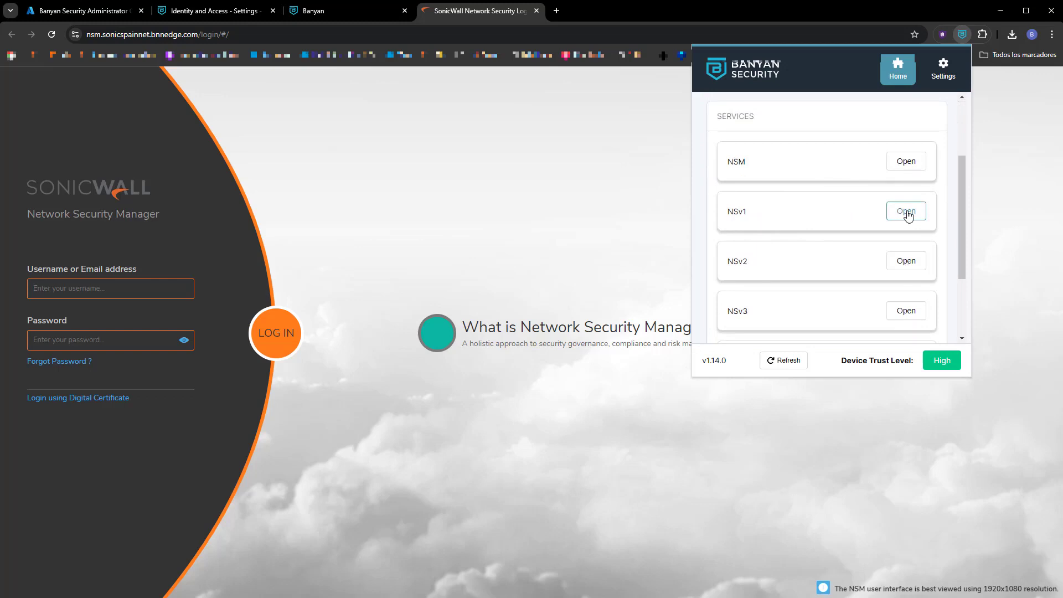
left_click(906, 213)
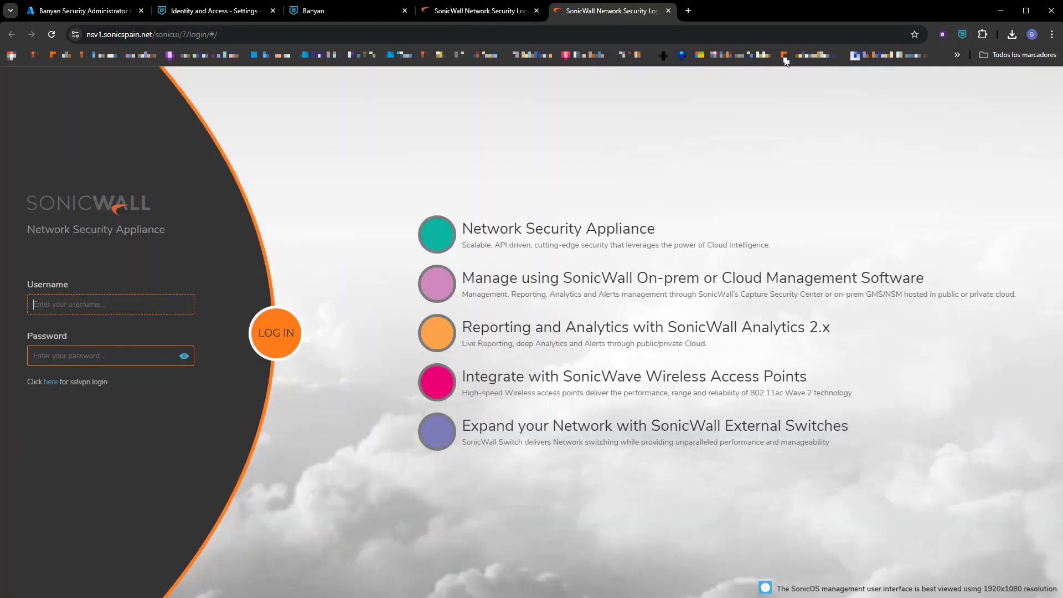
left_click(962, 35)
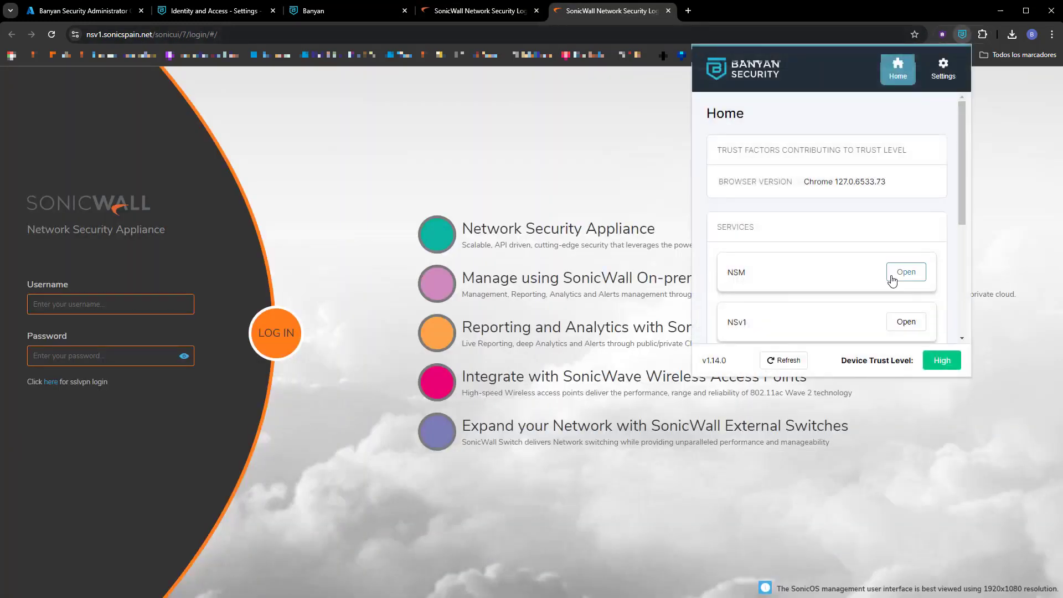
scroll(897, 279, "down", 2)
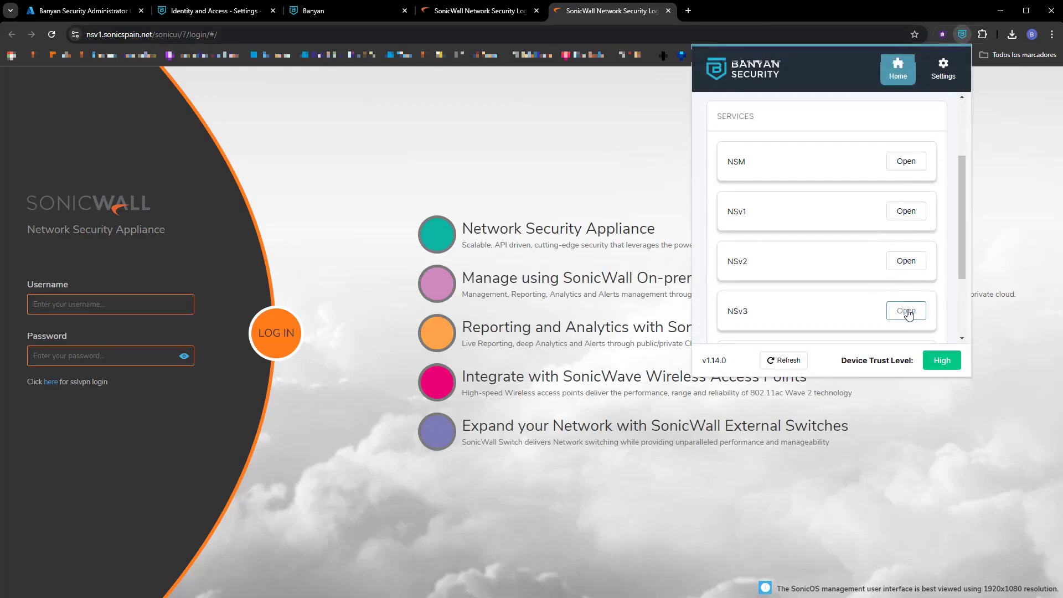
left_click(907, 165)
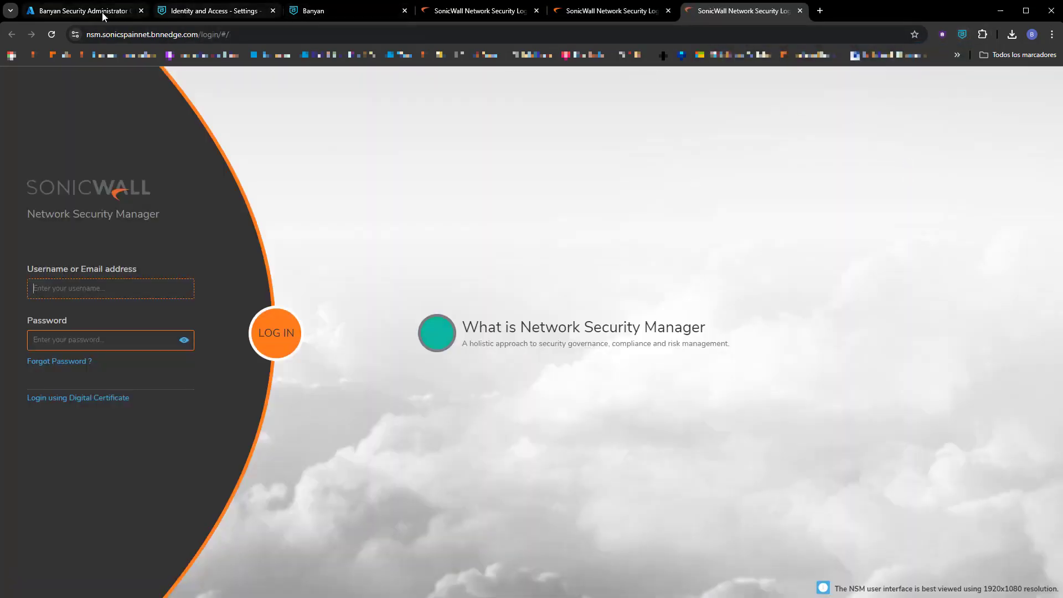
Check the user's two registered devices in Identity and Access Directory, then go to Home.
left_click(186, 17)
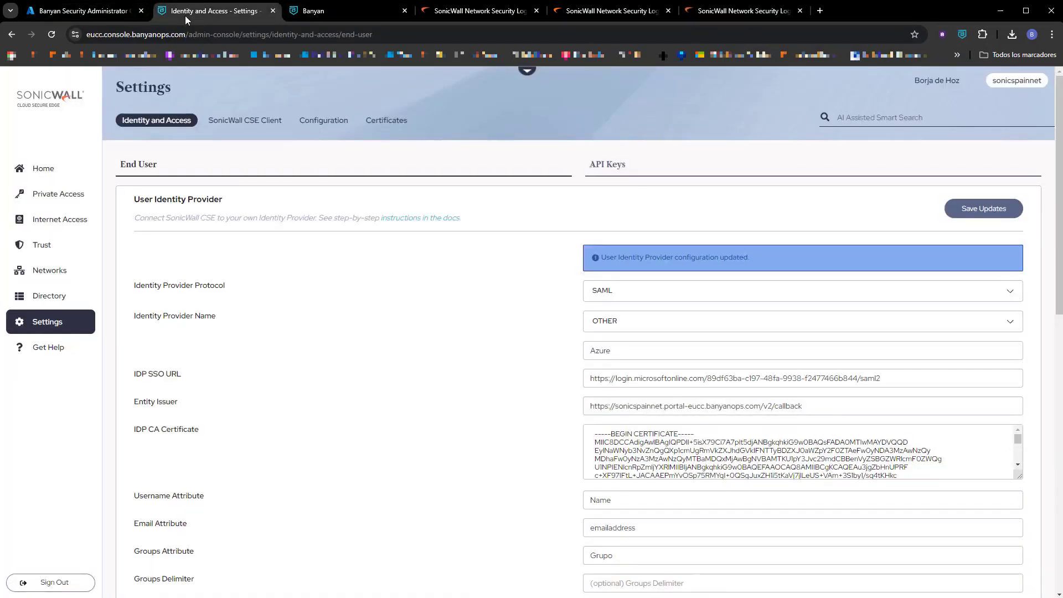
left_click(49, 298)
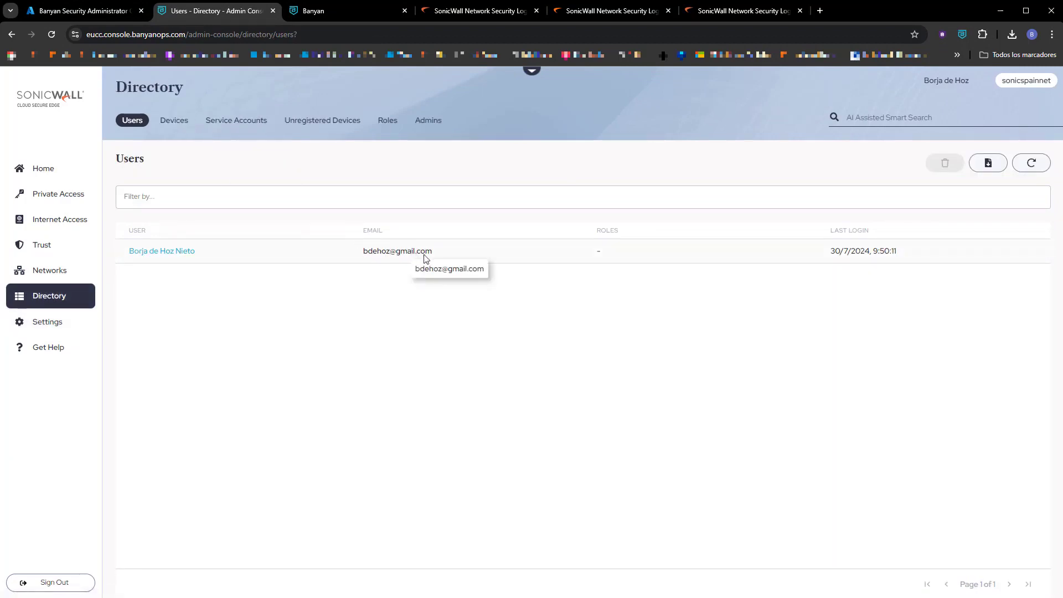
left_click(154, 252)
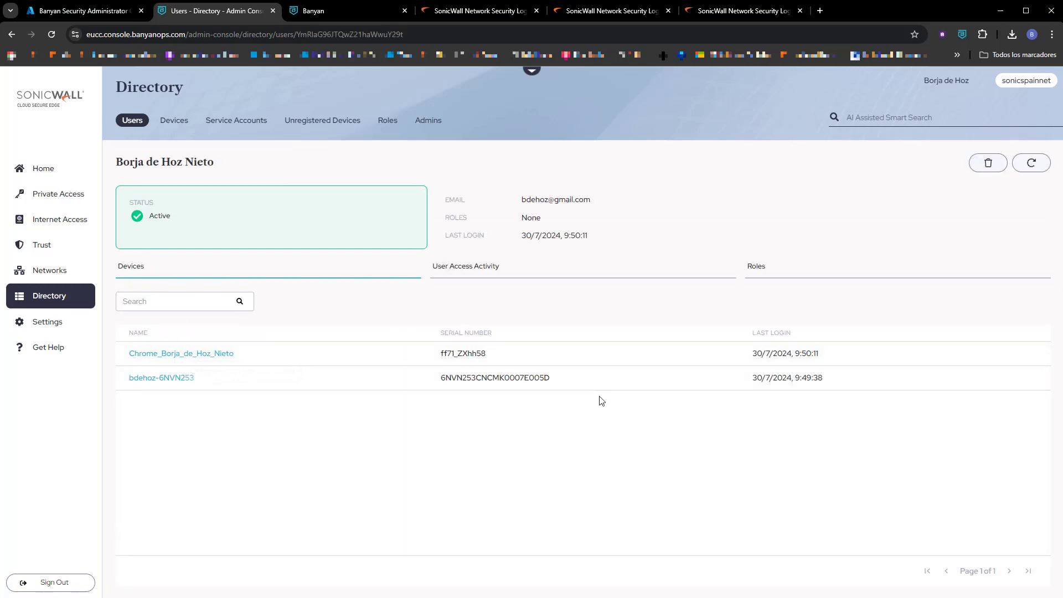
left_click(43, 171)
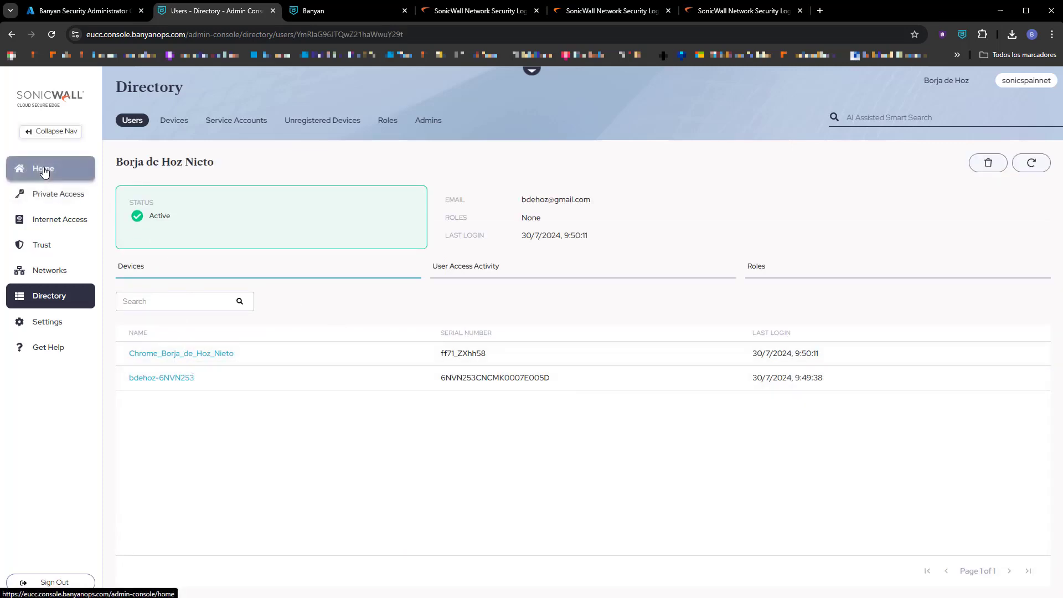